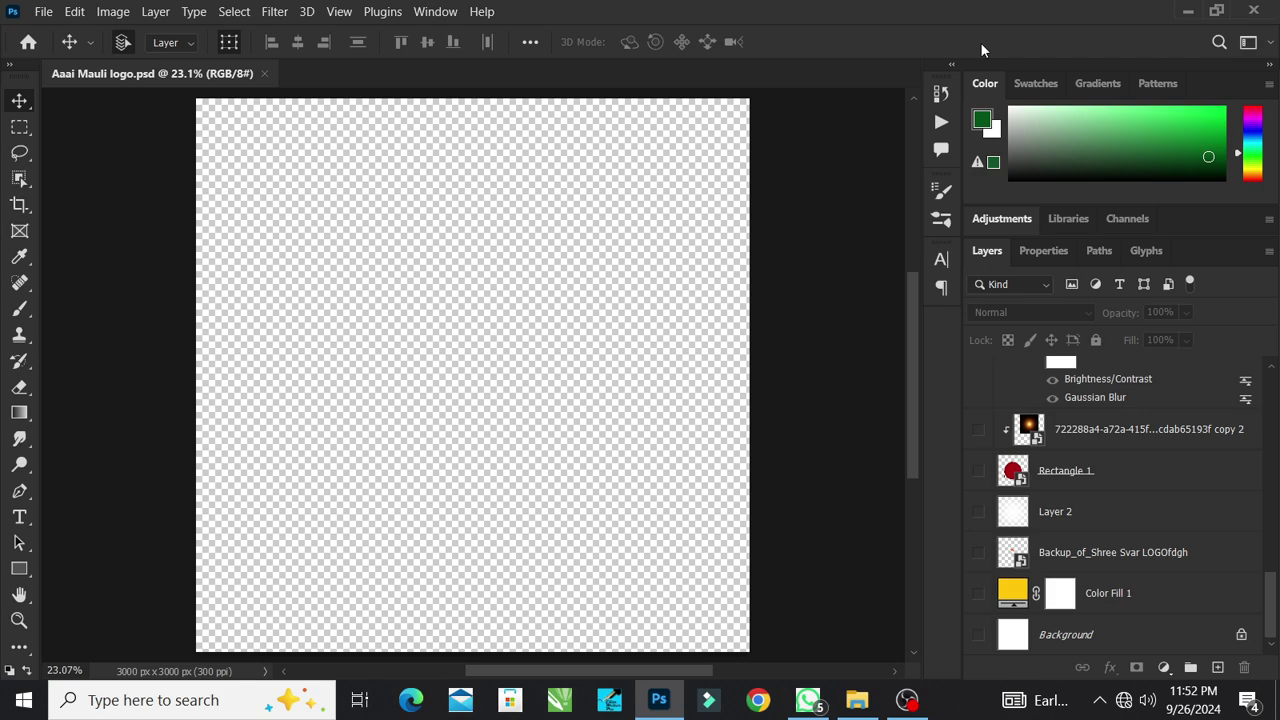
# Check the document's dimensions and resolution in Image Size without changing them.
pyautogui.click(113, 11)
pyautogui.click(162, 149)
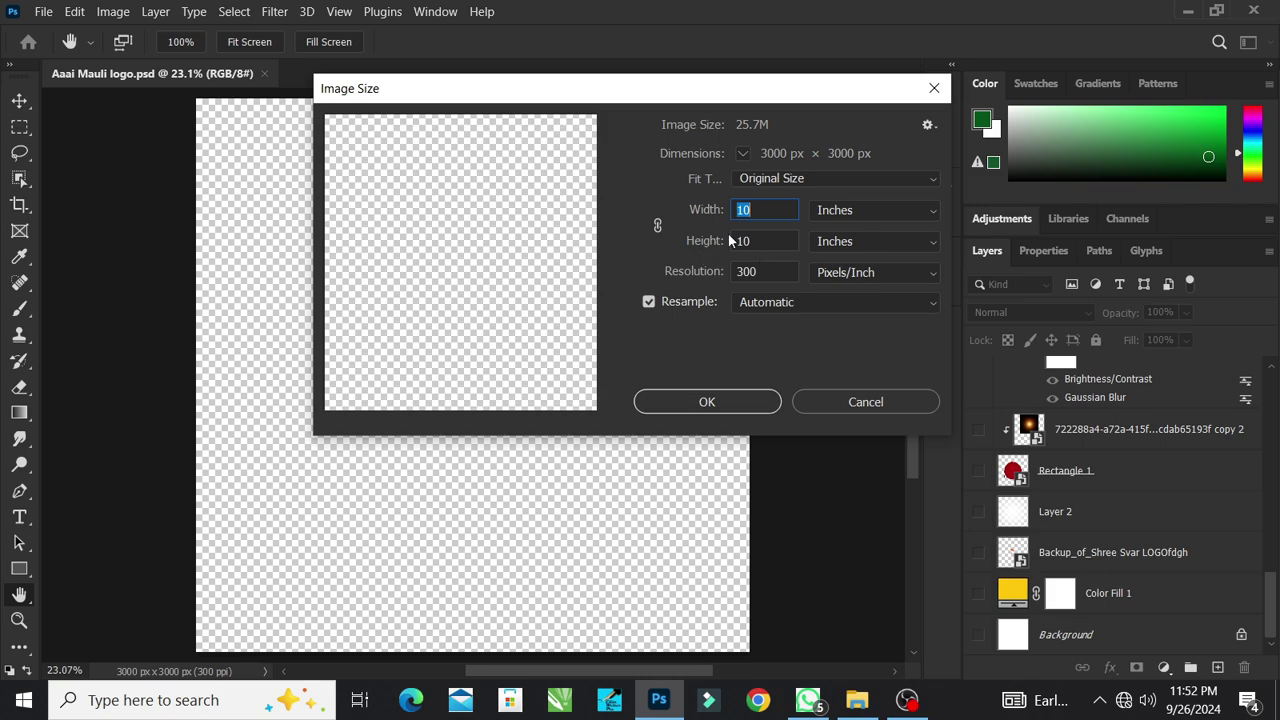
pyautogui.click(707, 402)
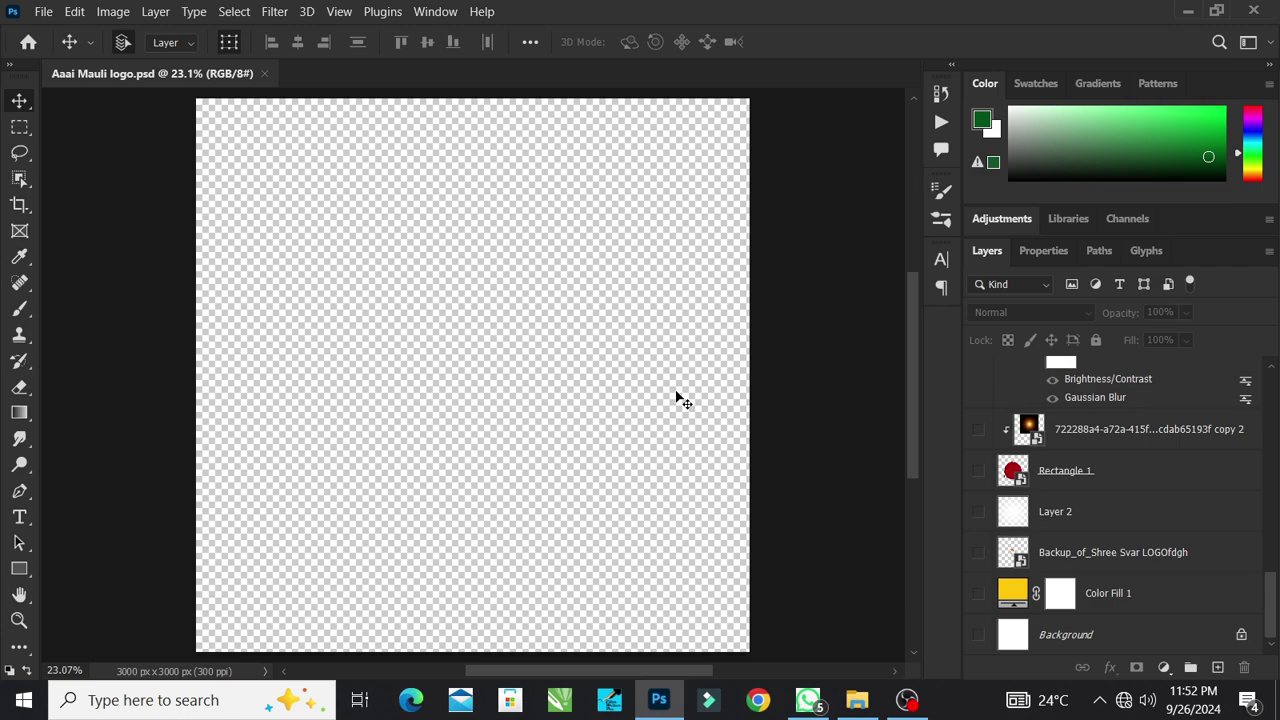
# Make the yellow Color Fill 1 background layer visible and select it.
pyautogui.hotkey('ctrl', '-')
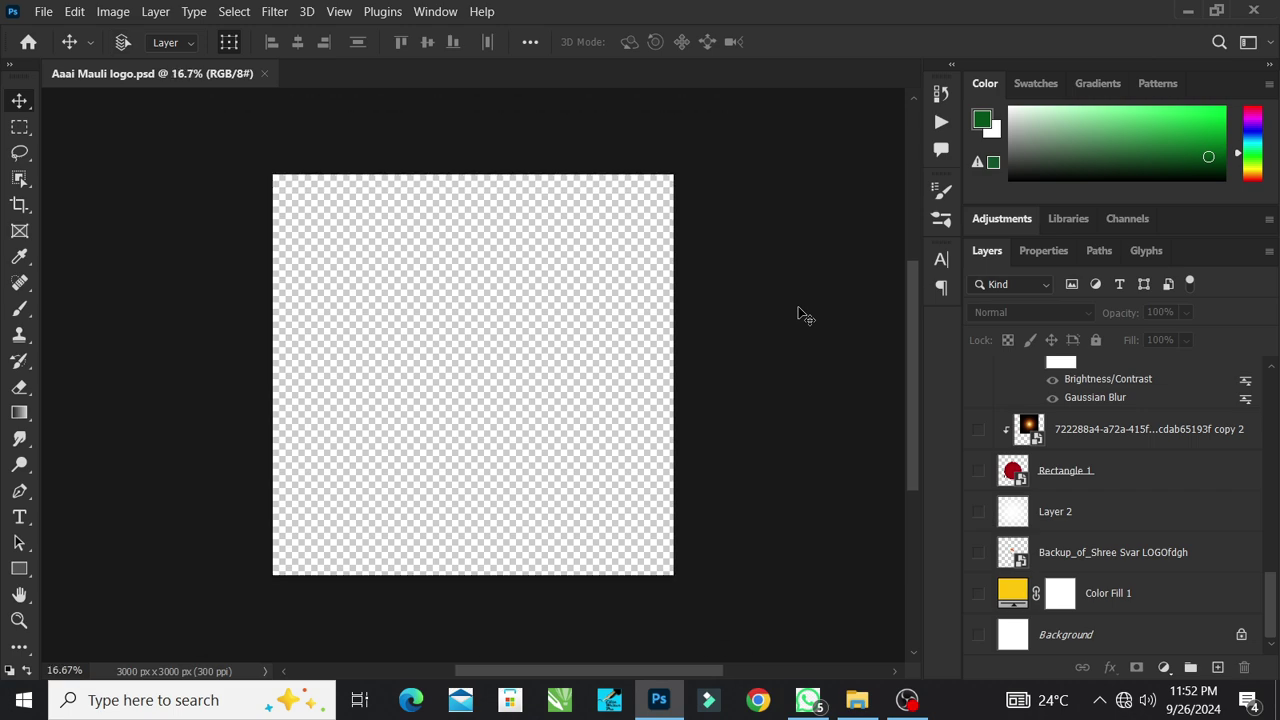
pyautogui.hotkey('ctrl', '+')
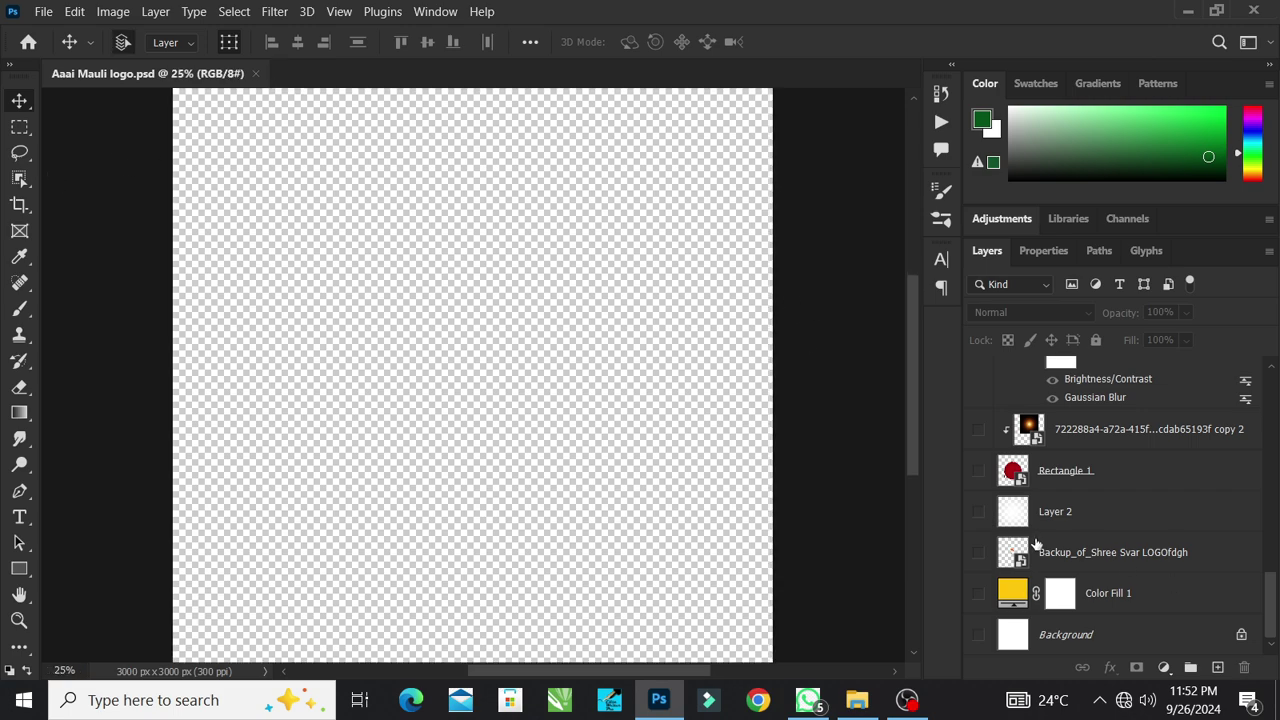
pyautogui.click(978, 592)
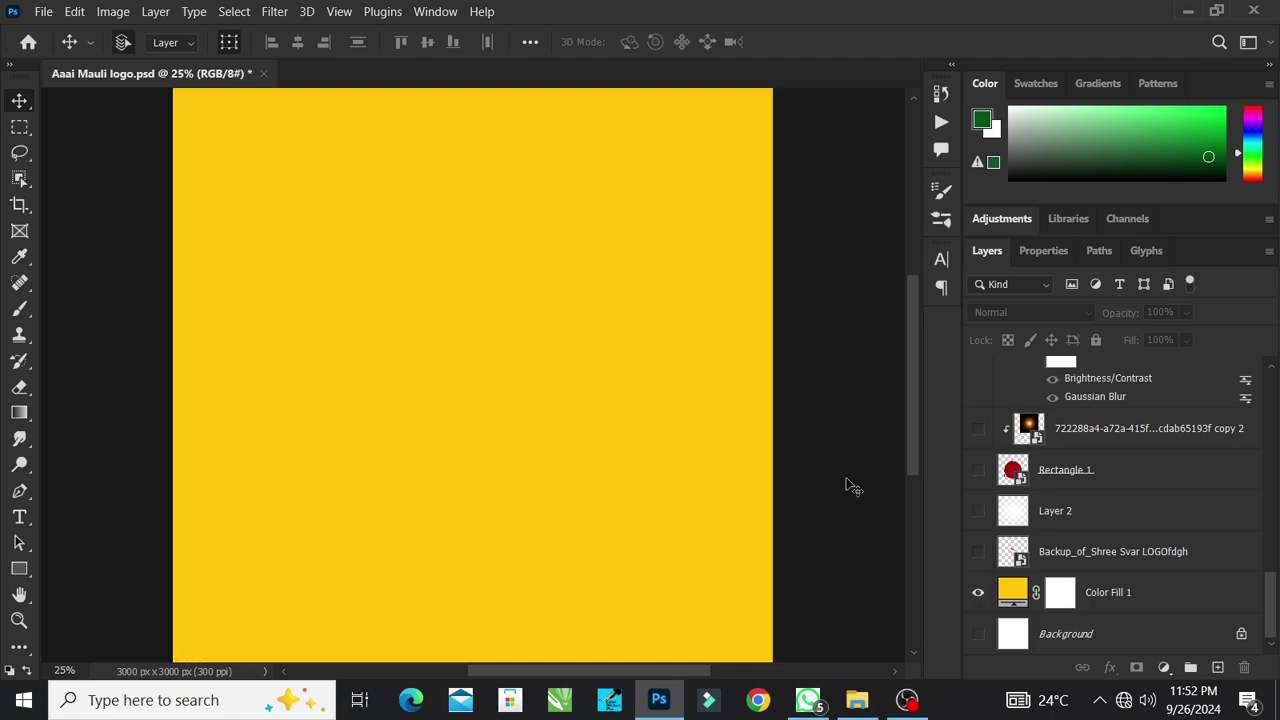
pyautogui.click(1146, 594)
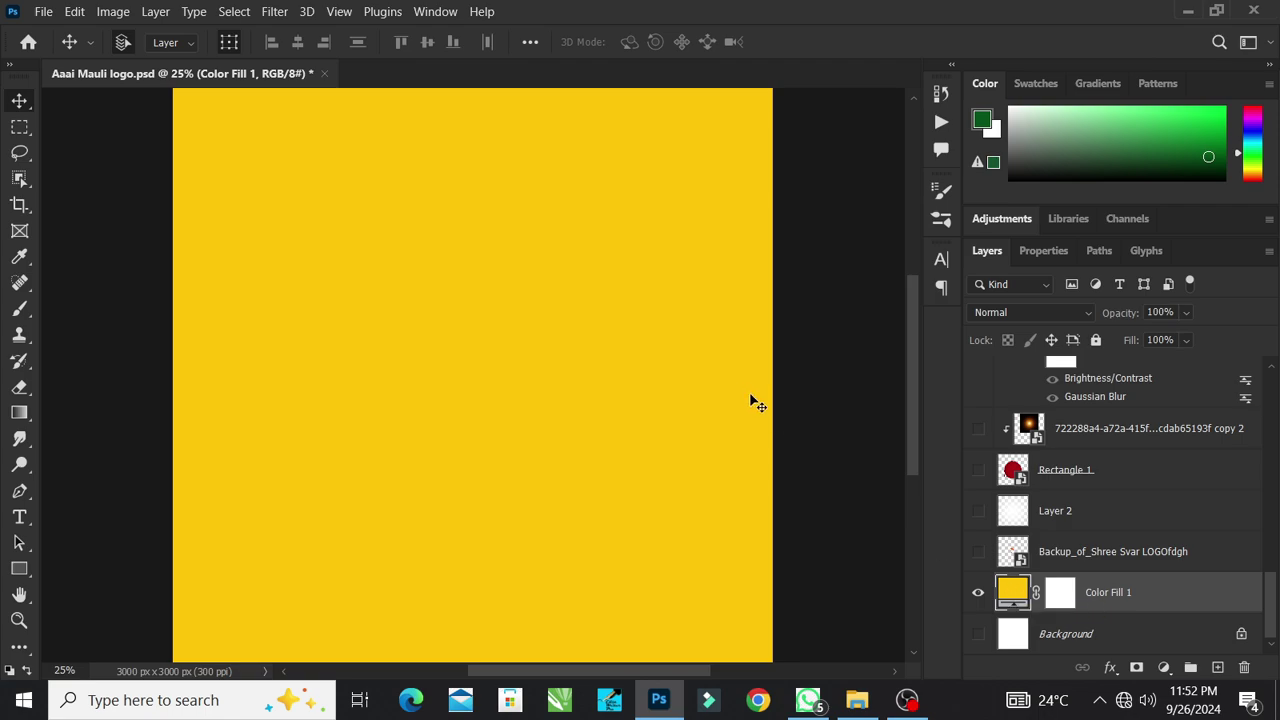
# Try lime green a8ff00 and dark purple 23043d as the Color Fill 1 color, and restore the original yellow ffc300.
pyautogui.doubleClick(1013, 596)
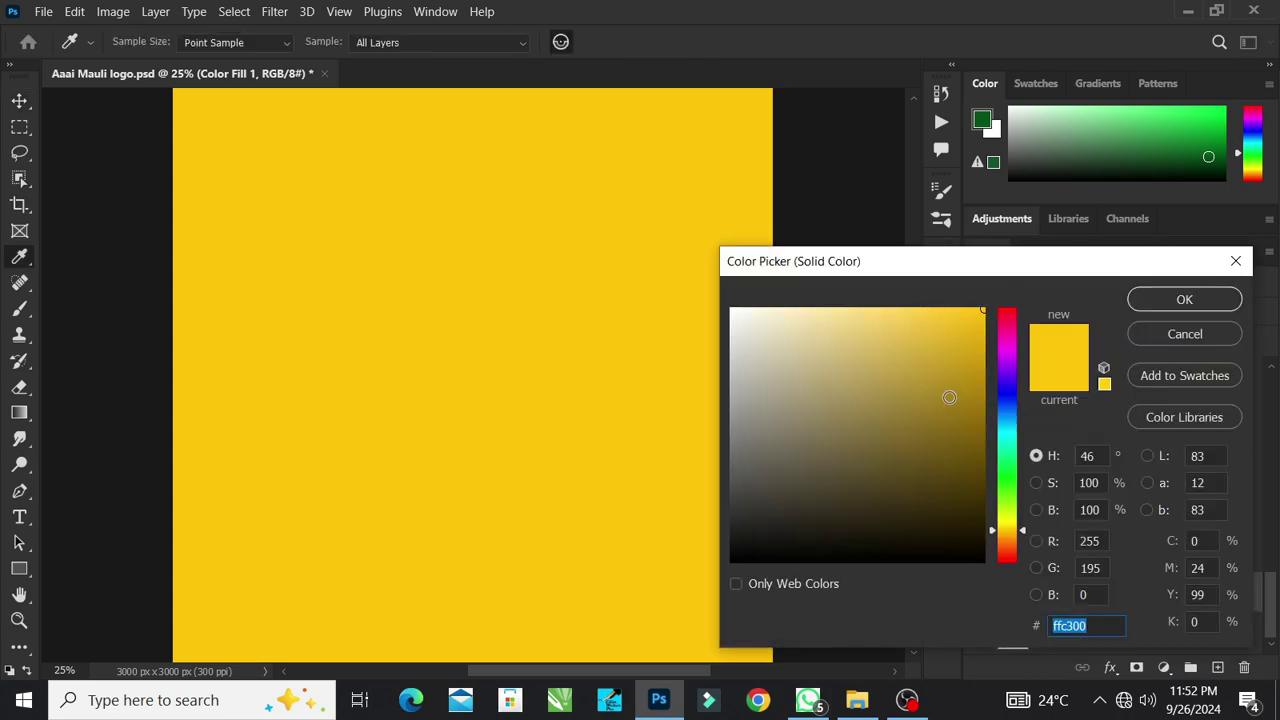
pyautogui.click(1006, 506)
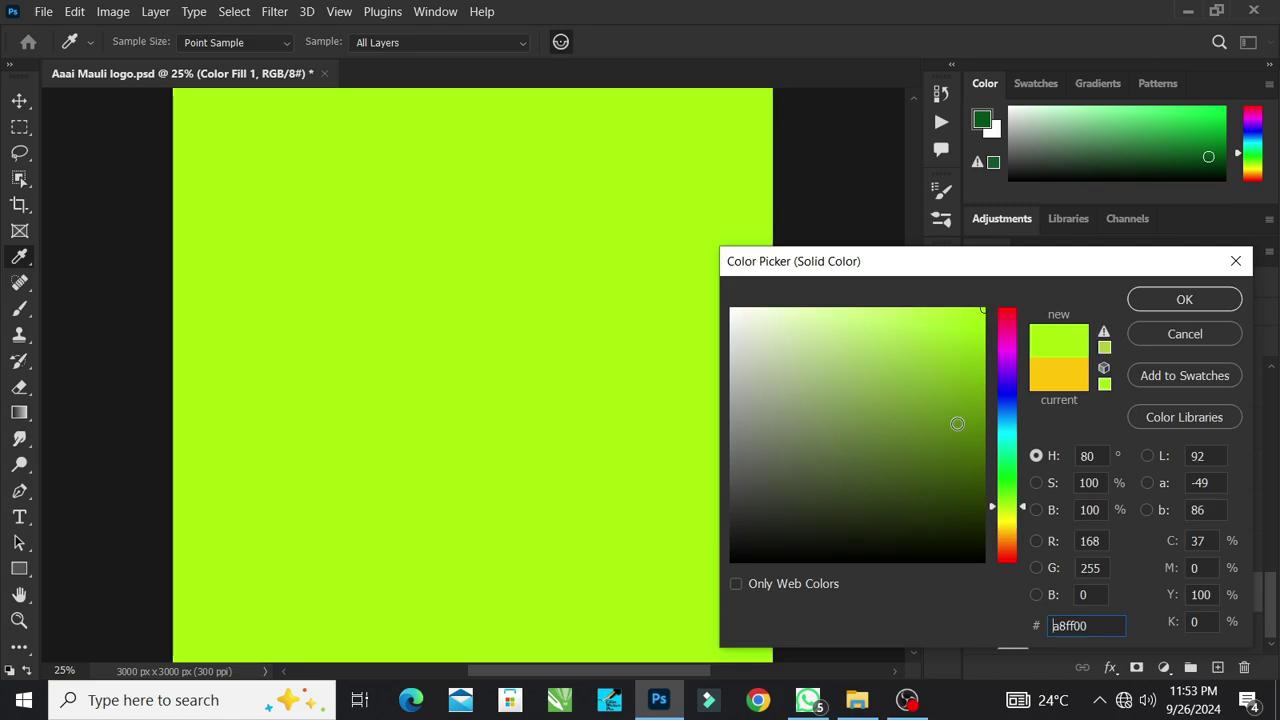
pyautogui.click(1007, 370)
pyautogui.click(969, 501)
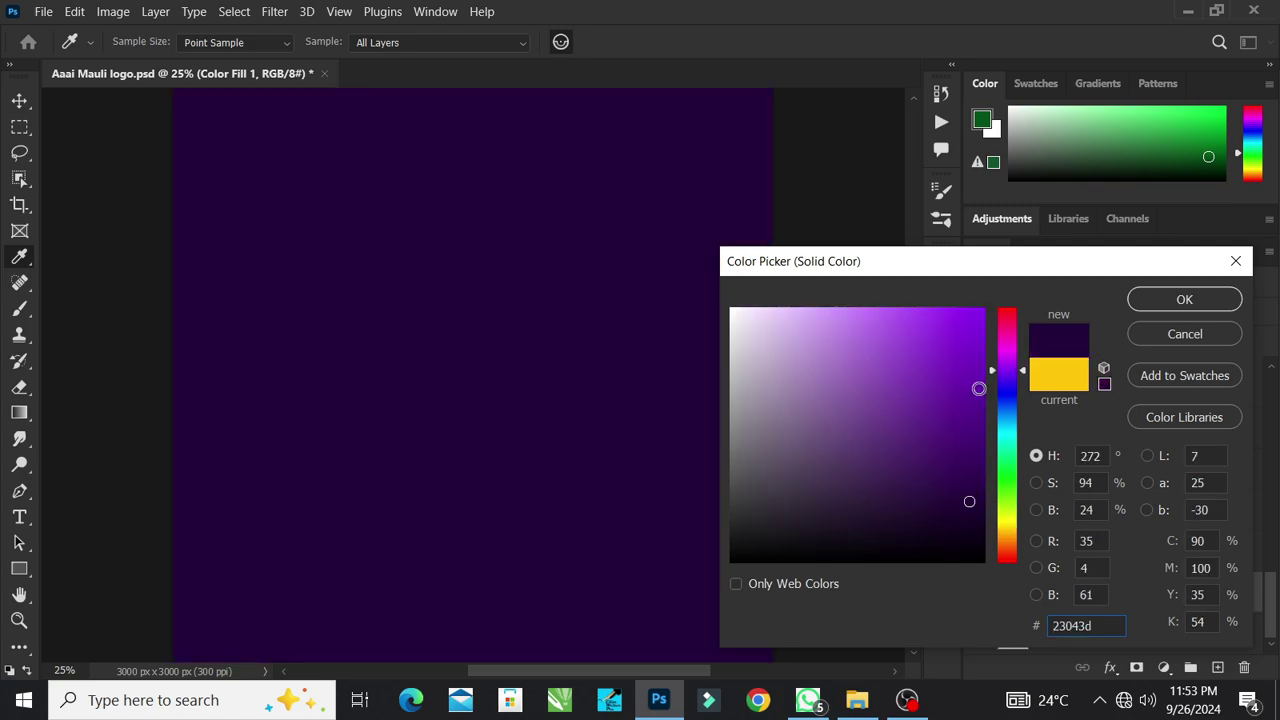
pyautogui.click(1062, 372)
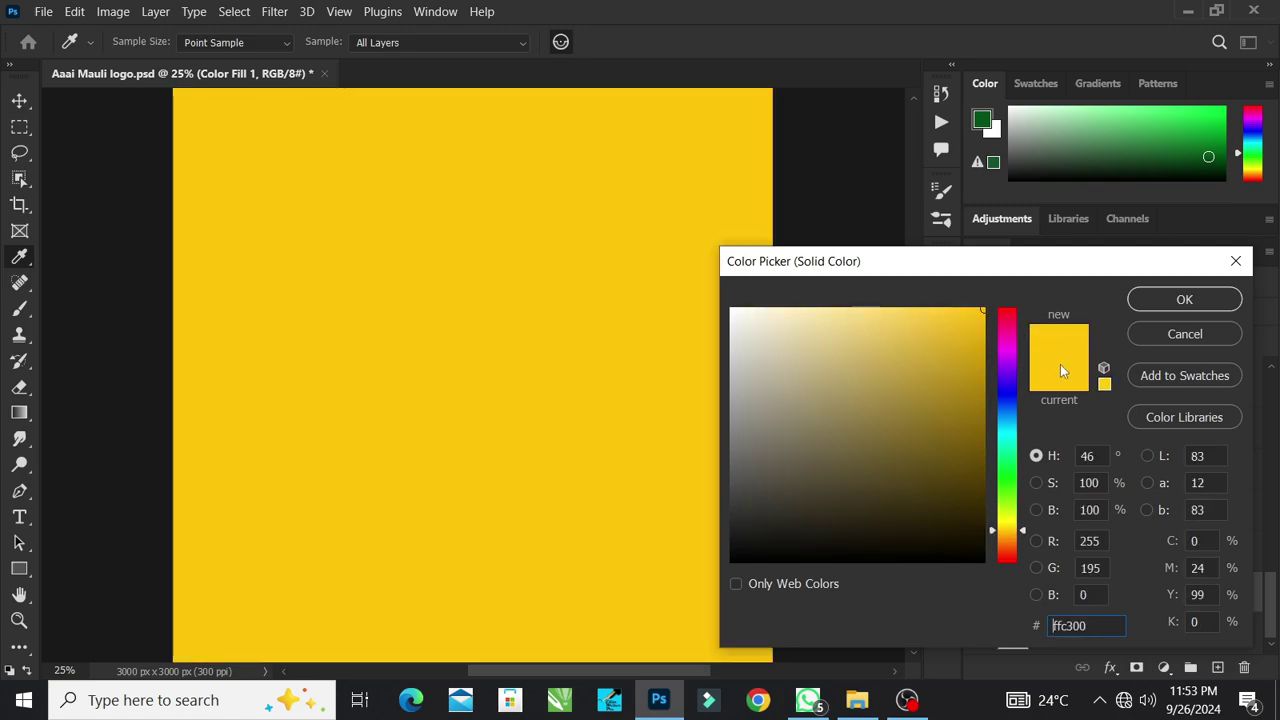
pyautogui.click(1184, 300)
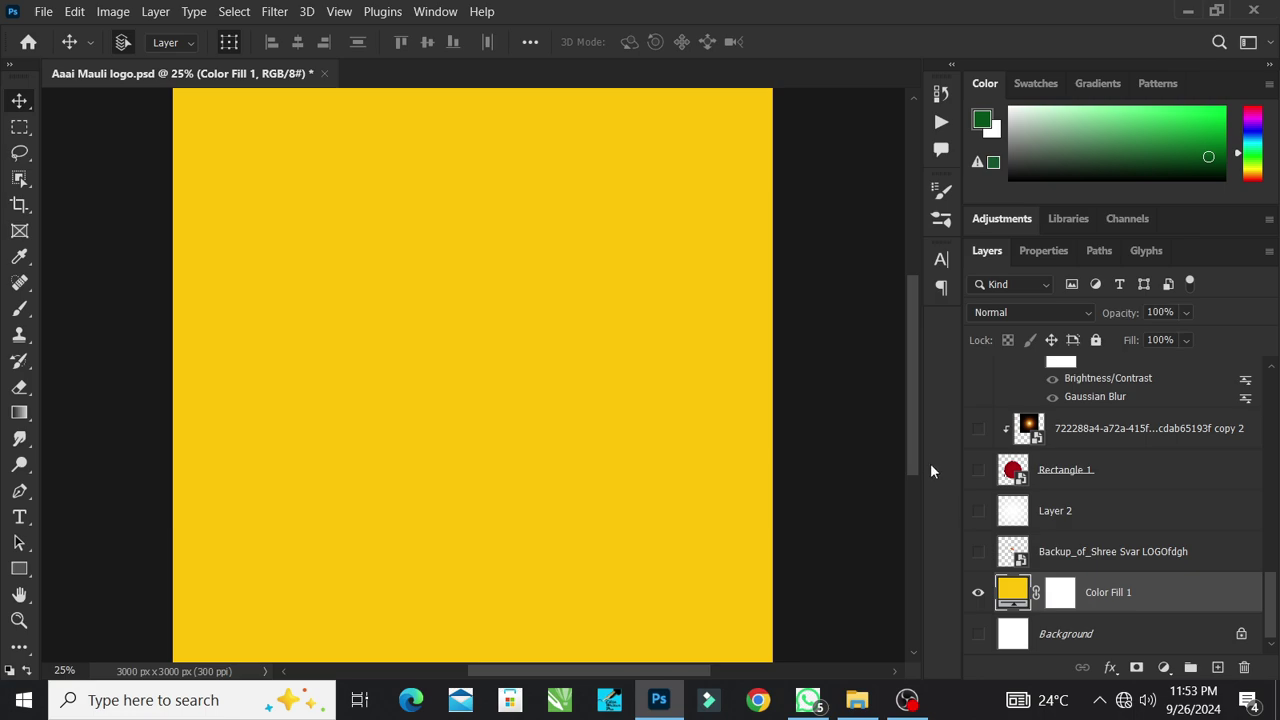
# Show the flag layer Backup_of_Shree Svar LOGOfdgh briefly and hide it again.
pyautogui.click(978, 551)
pyautogui.click(820, 402)
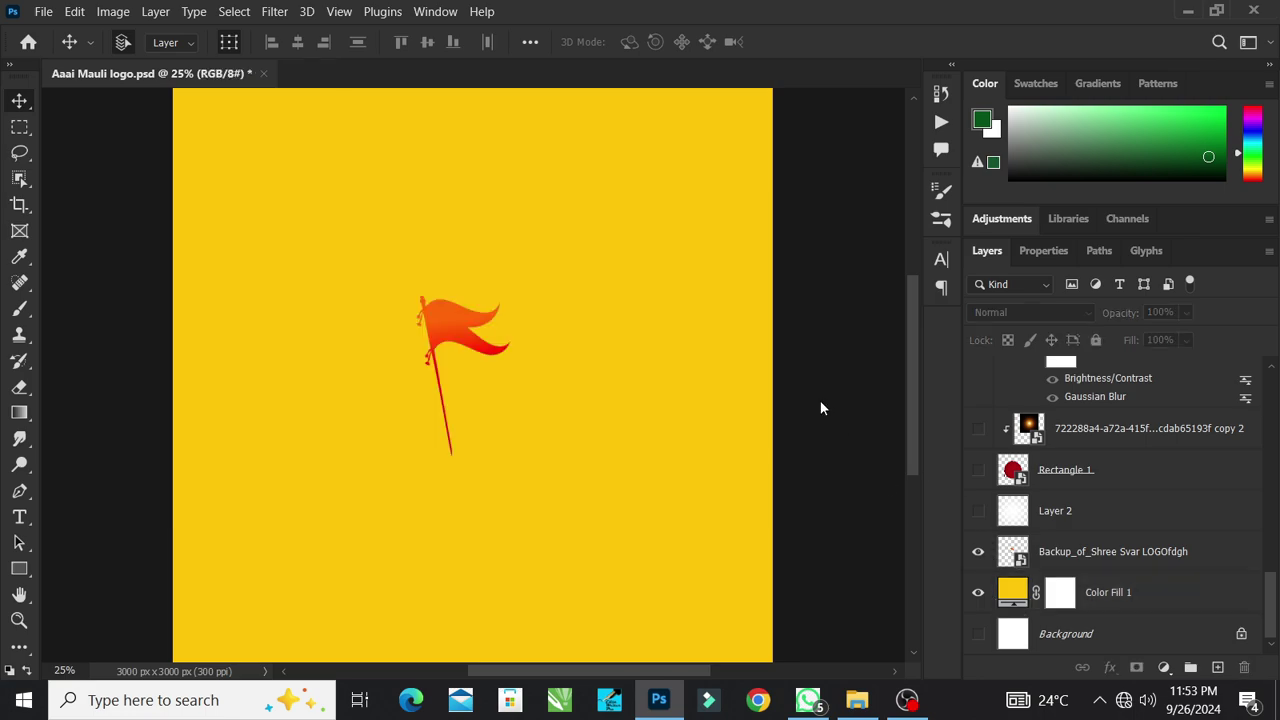
pyautogui.click(978, 552)
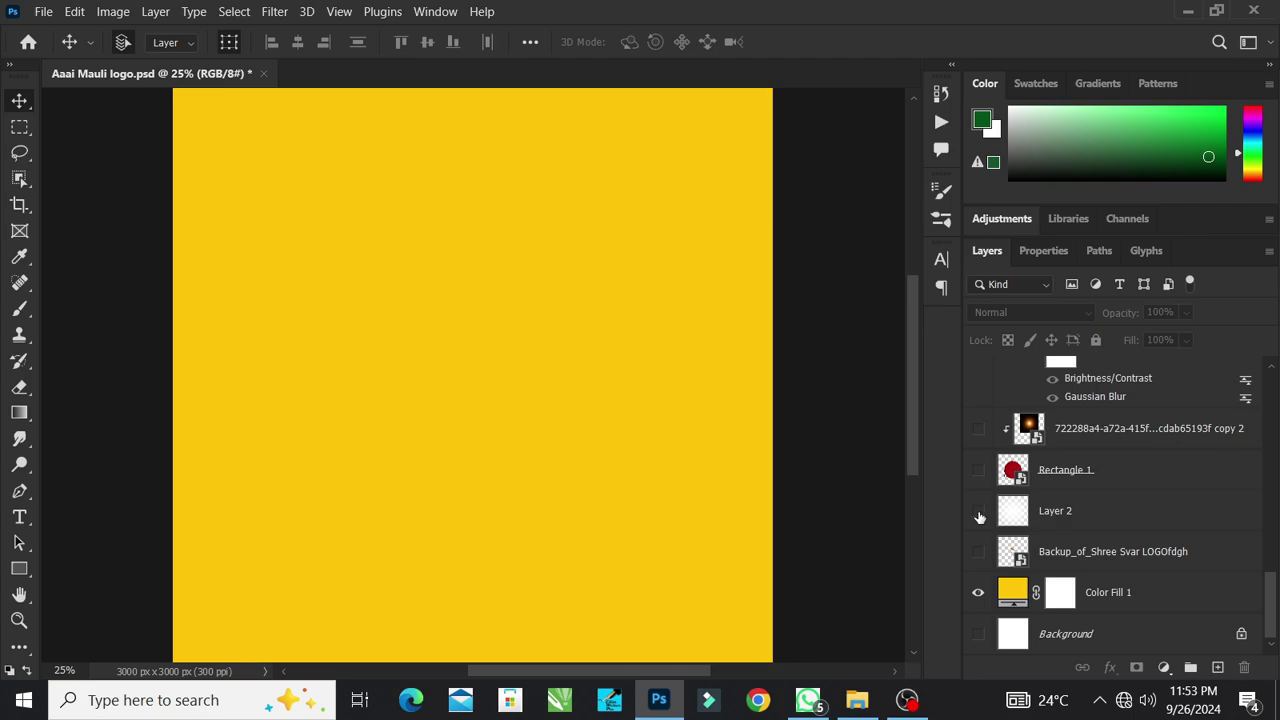
# Make the white glow on Layer 2 visible, select that layer and activate the Brush tool.
pyautogui.click(979, 512)
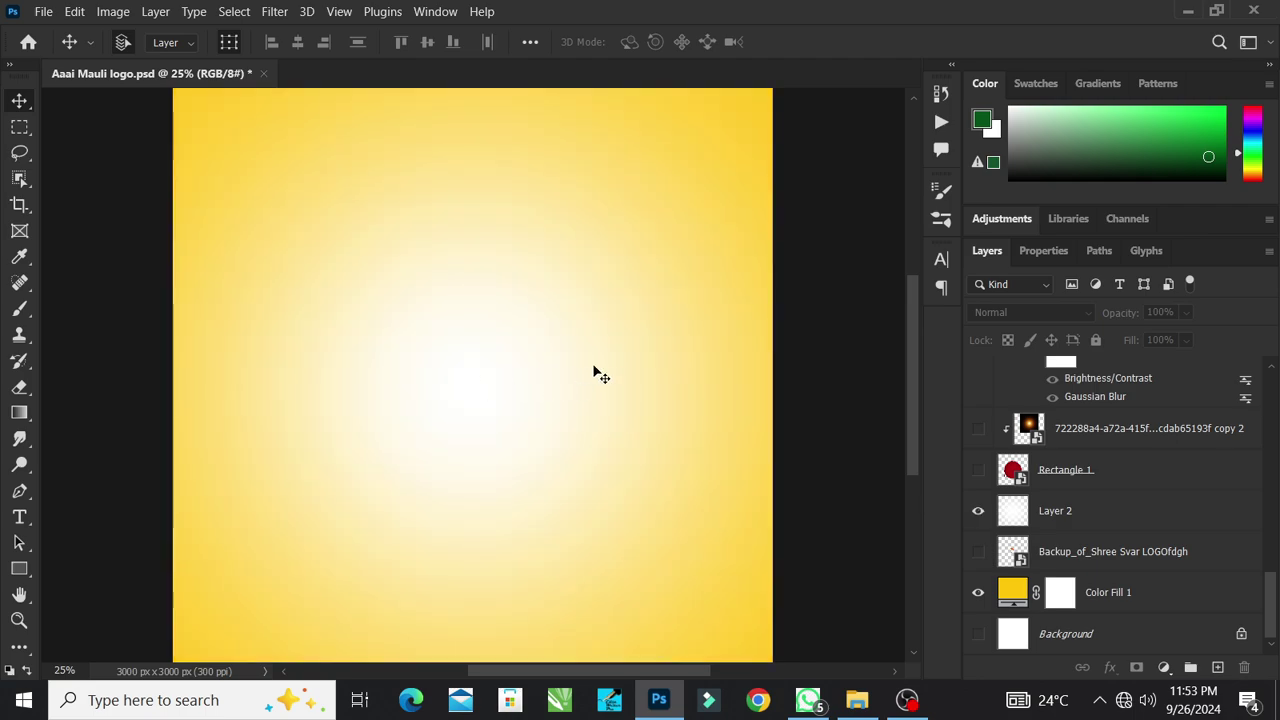
pyautogui.click(1102, 516)
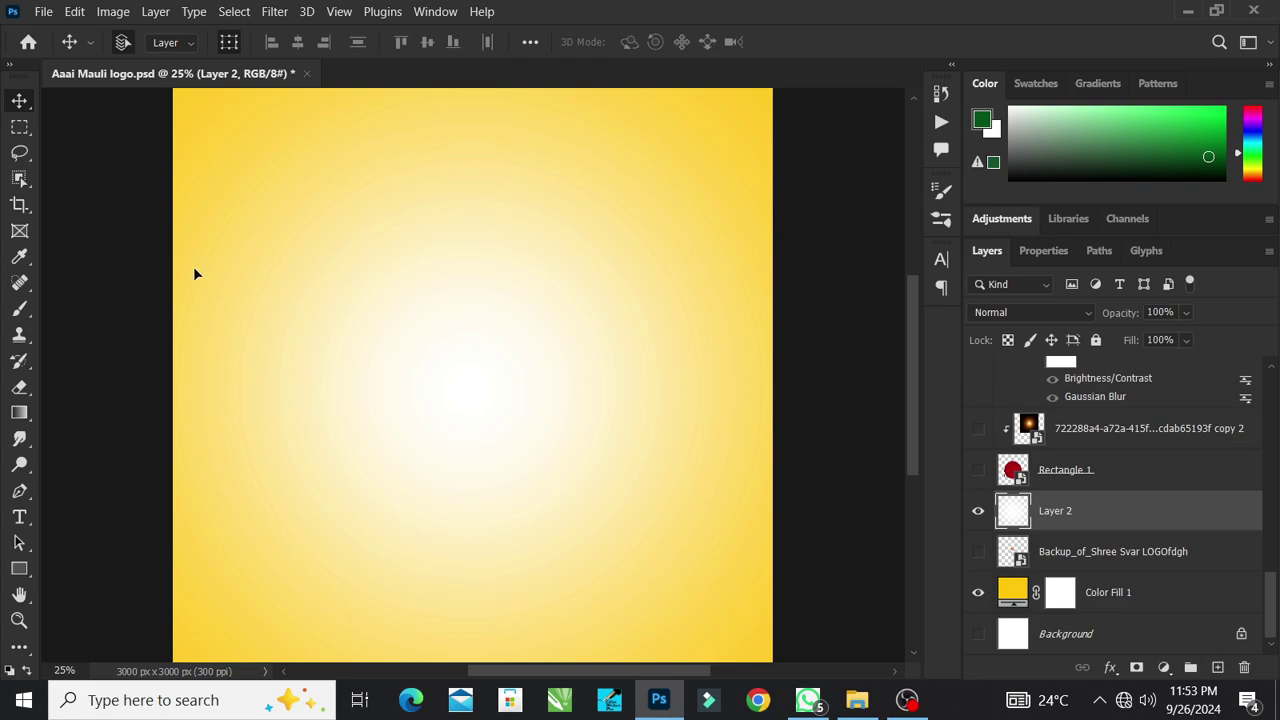
pyautogui.click(19, 308)
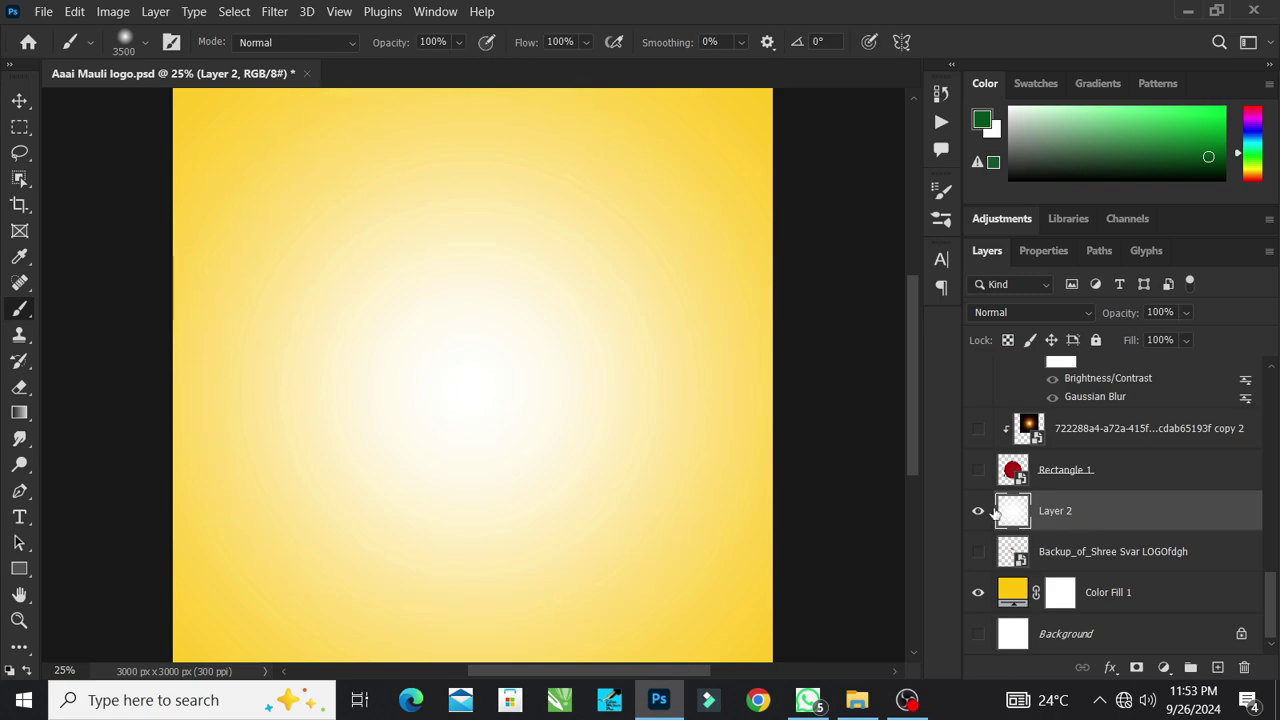
# Make the Rectangle 1 layer with the red brush-stroke circle visible and return to the Move tool.
pyautogui.click(1077, 472)
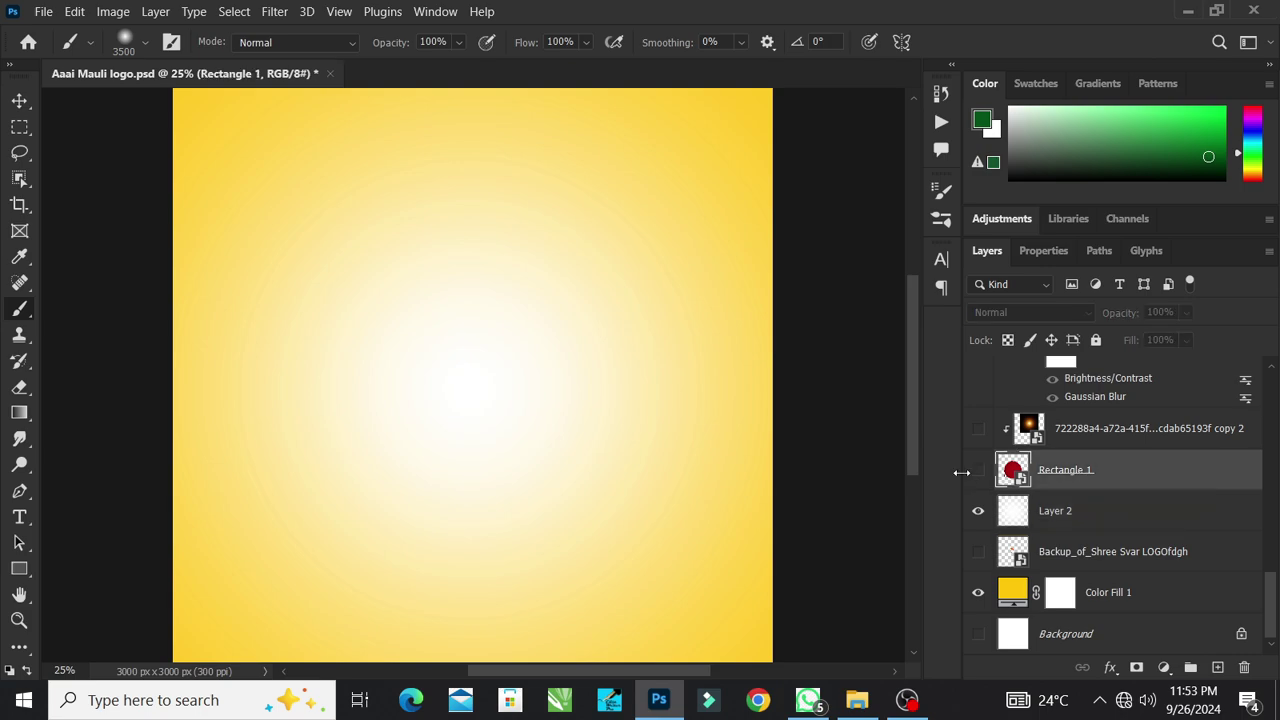
pyautogui.moveTo(960, 474); pyautogui.dragTo(974, 472)
pyautogui.click(980, 470)
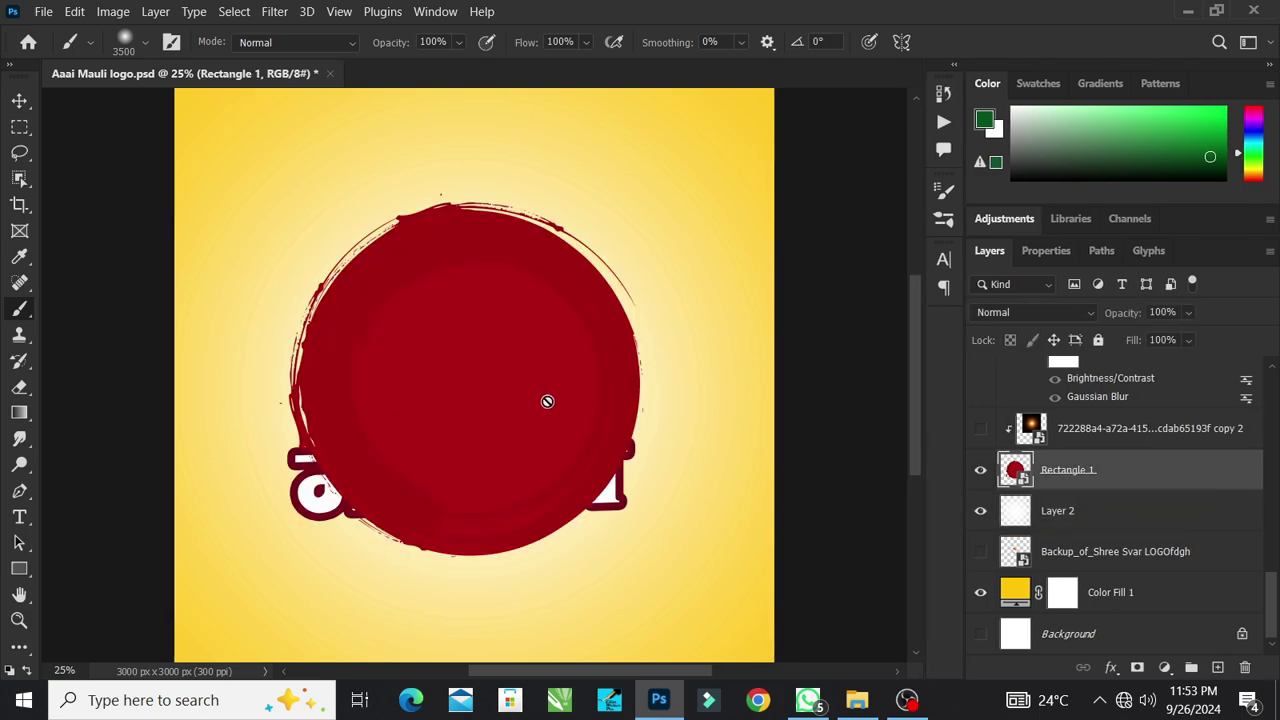
pyautogui.press('v')
pyautogui.click(834, 327)
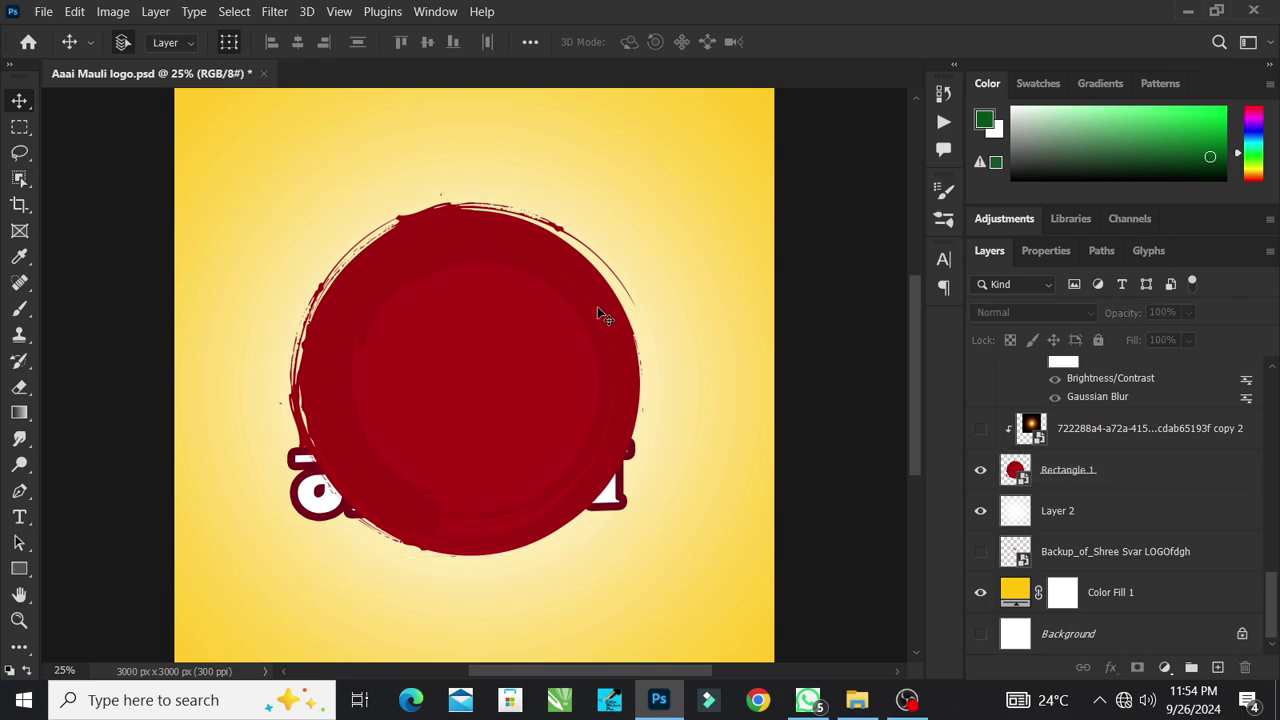
# Preview the clipped orange glow layer directly above Rectangle 1 and hide it again.
pyautogui.click(686, 171)
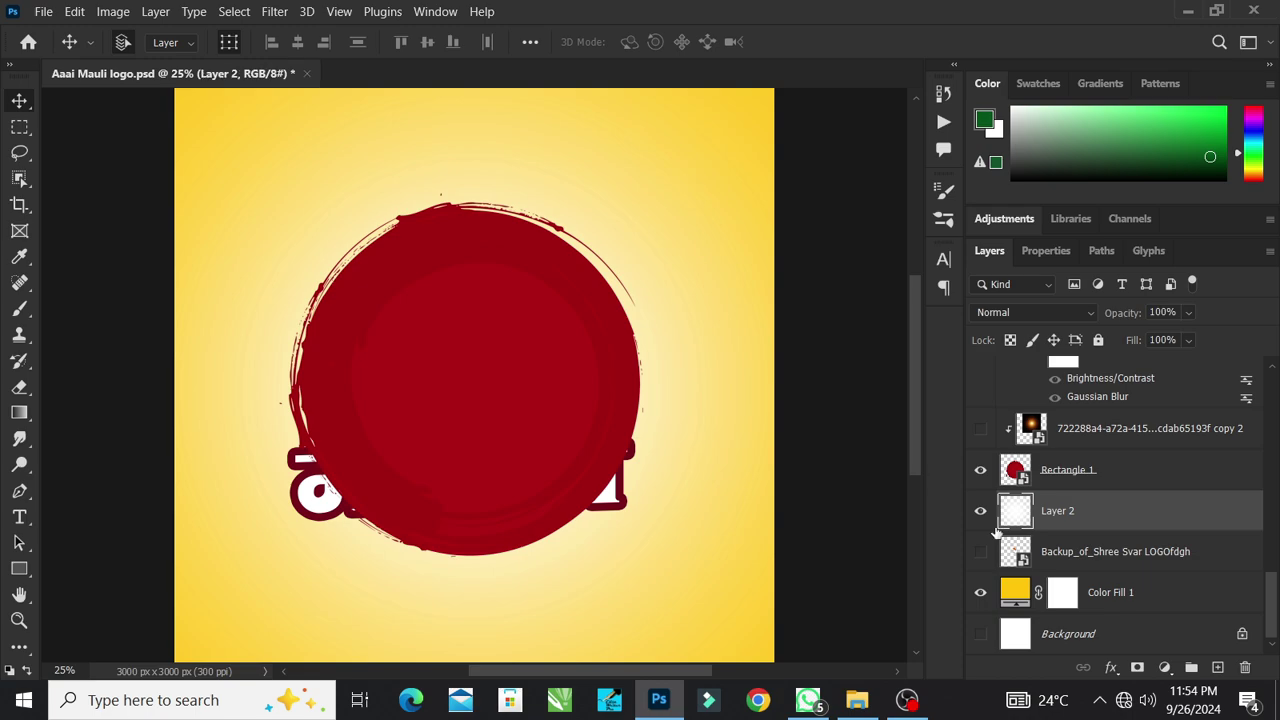
pyautogui.click(516, 313)
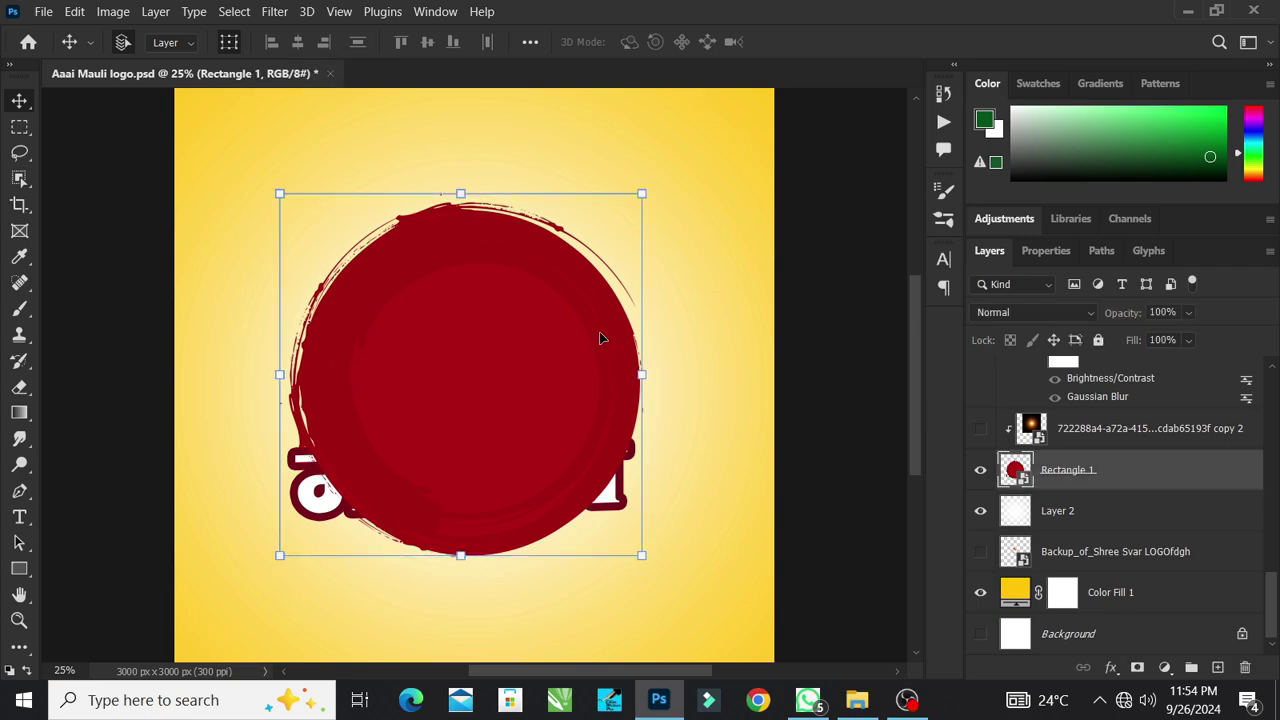
pyautogui.click(840, 278)
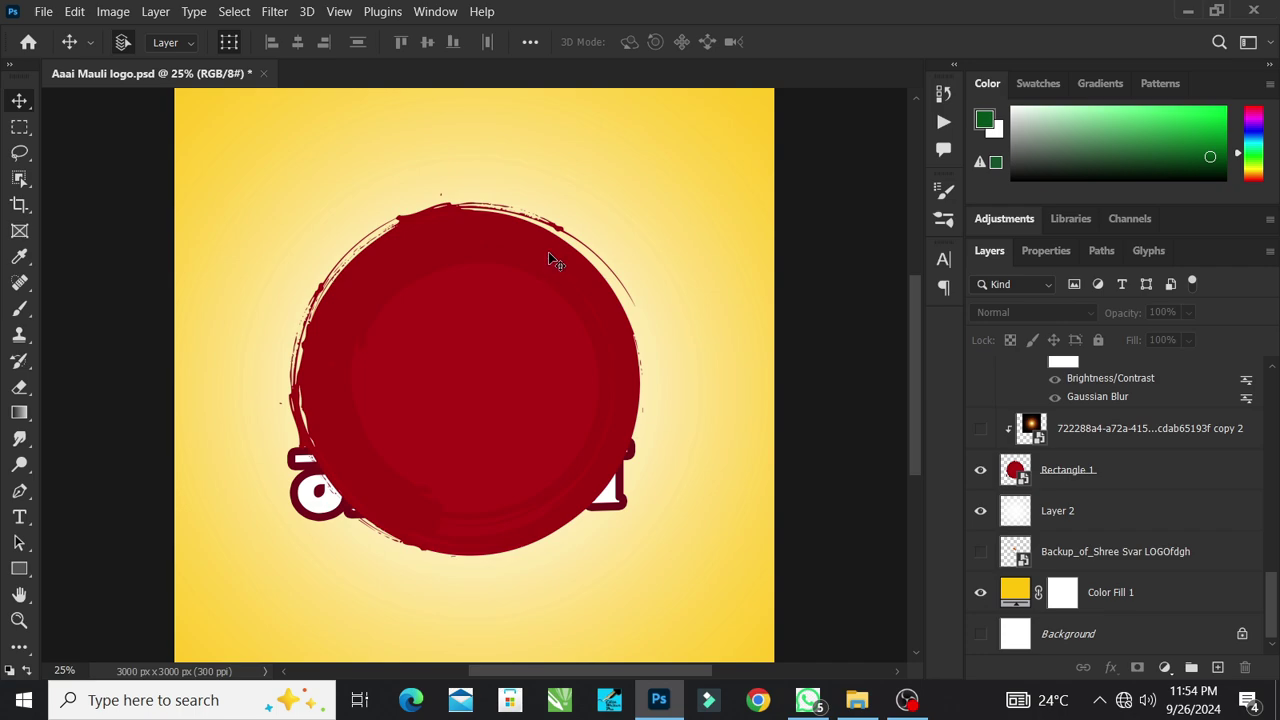
pyautogui.click(550, 306)
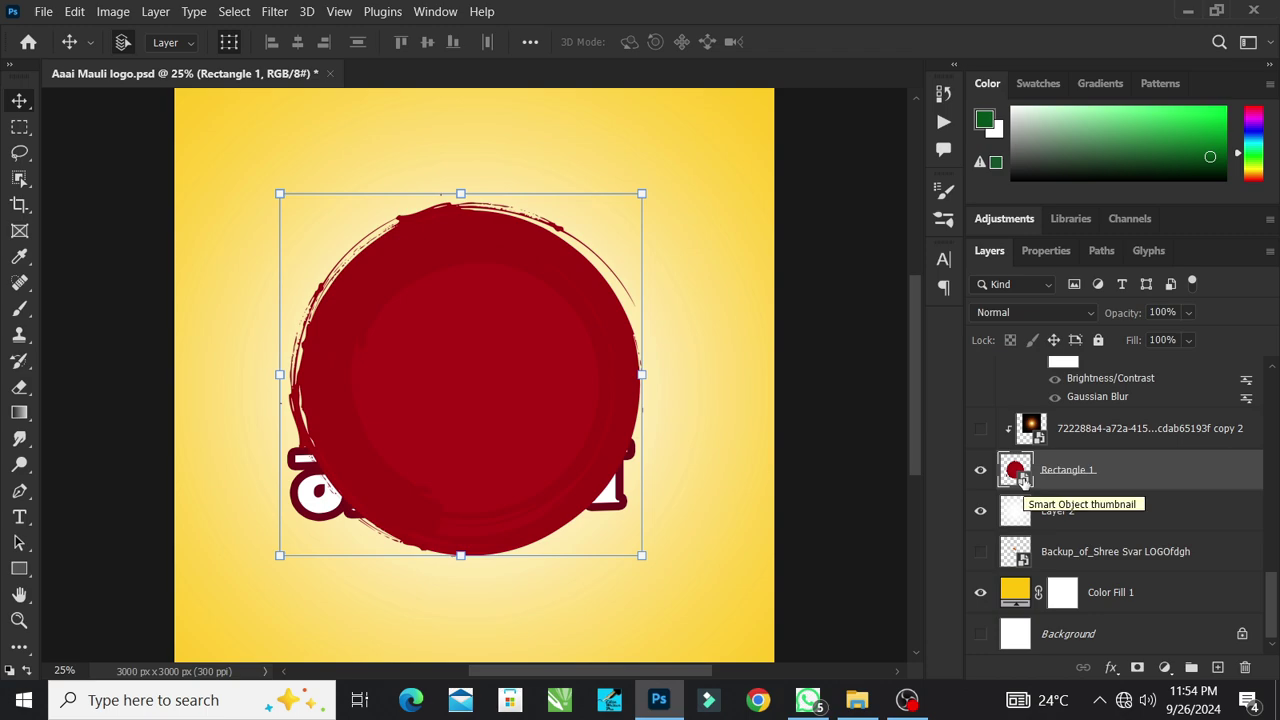
pyautogui.click(980, 430)
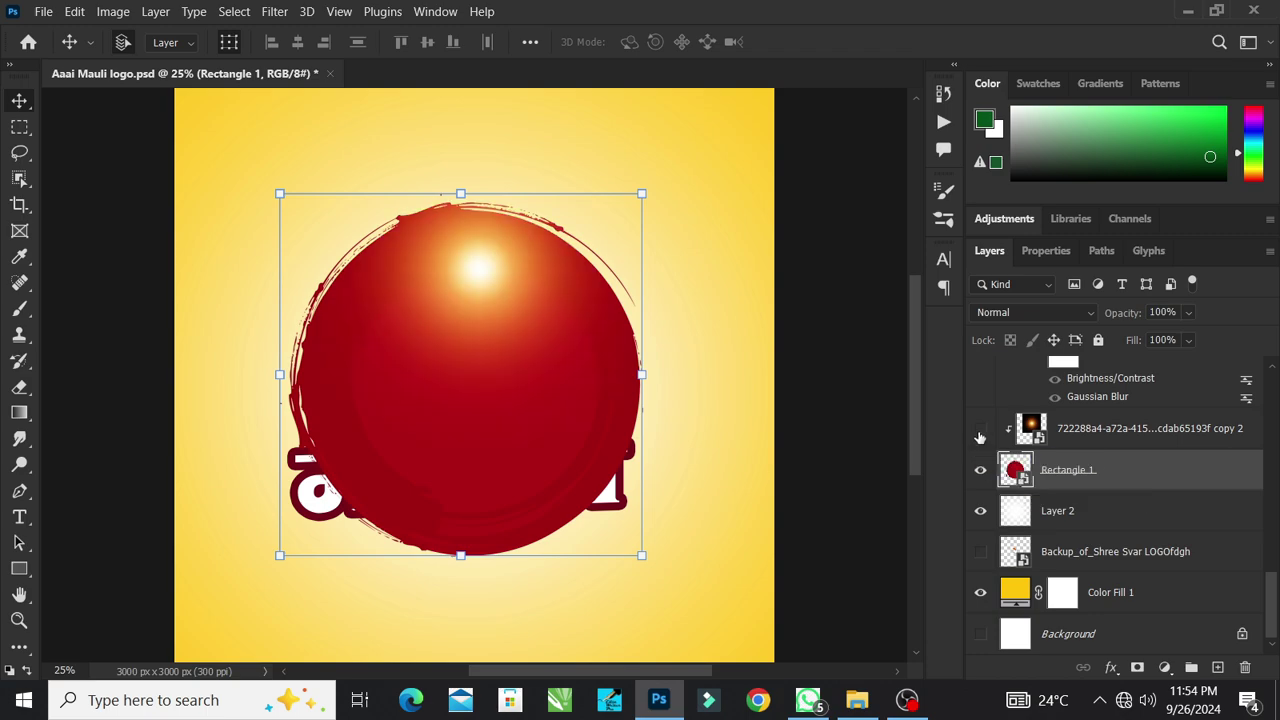
pyautogui.click(980, 432)
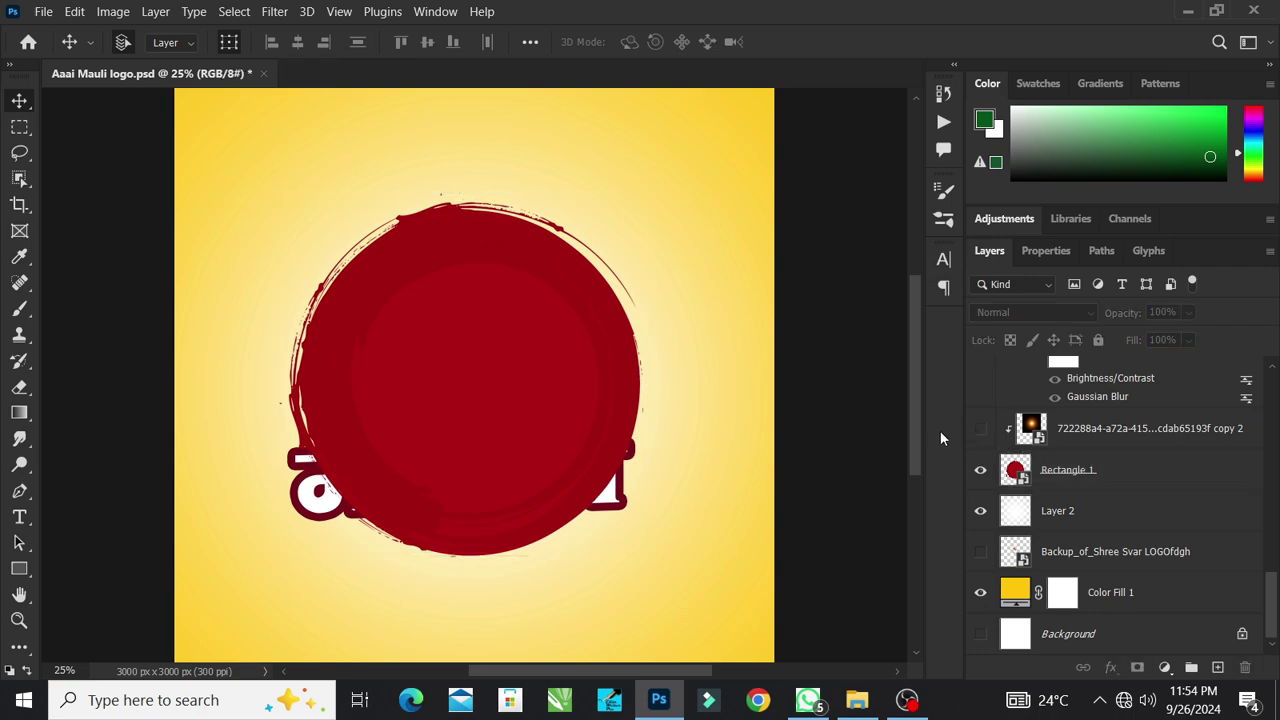
# Open the contents of the Rectangle 1 smart object.
pyautogui.click(1024, 481)
pyautogui.doubleClick(1016, 470)
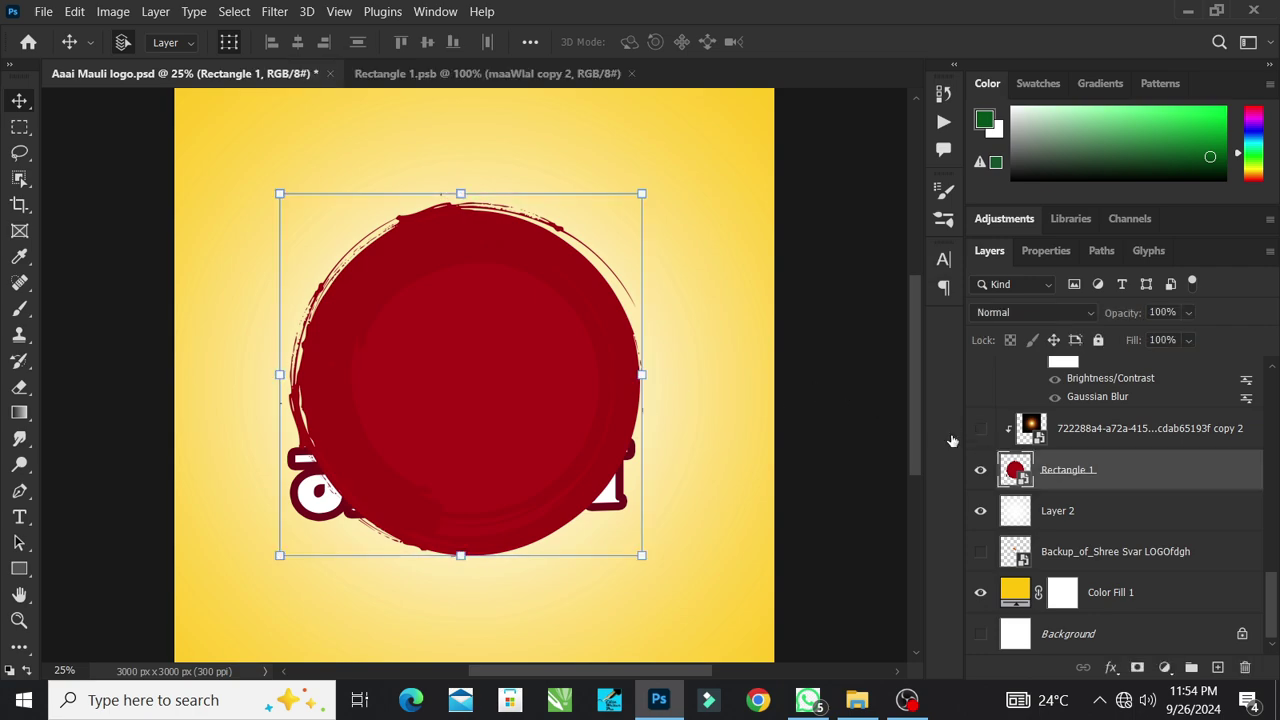
pyautogui.click(770, 401)
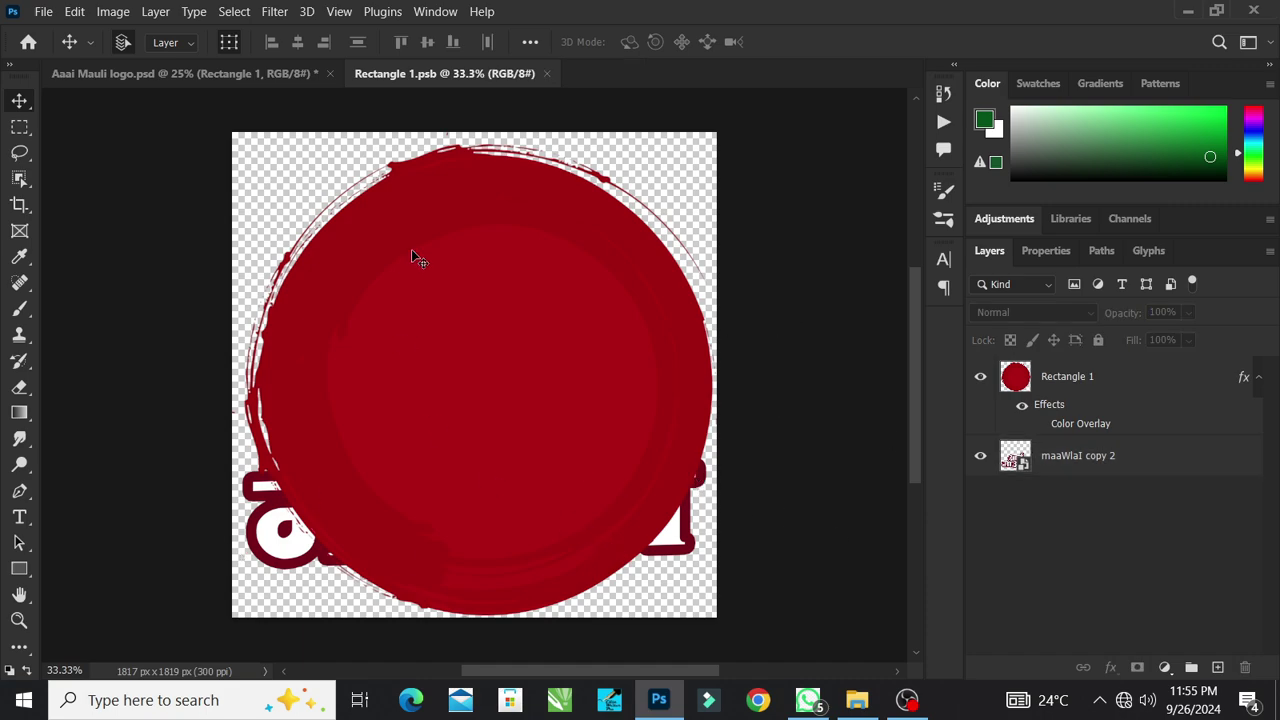
# Bring the maaWlaI copy 2 lettering layer in front of the red circle in Rectangle 1.psb.
pyautogui.click(298, 556)
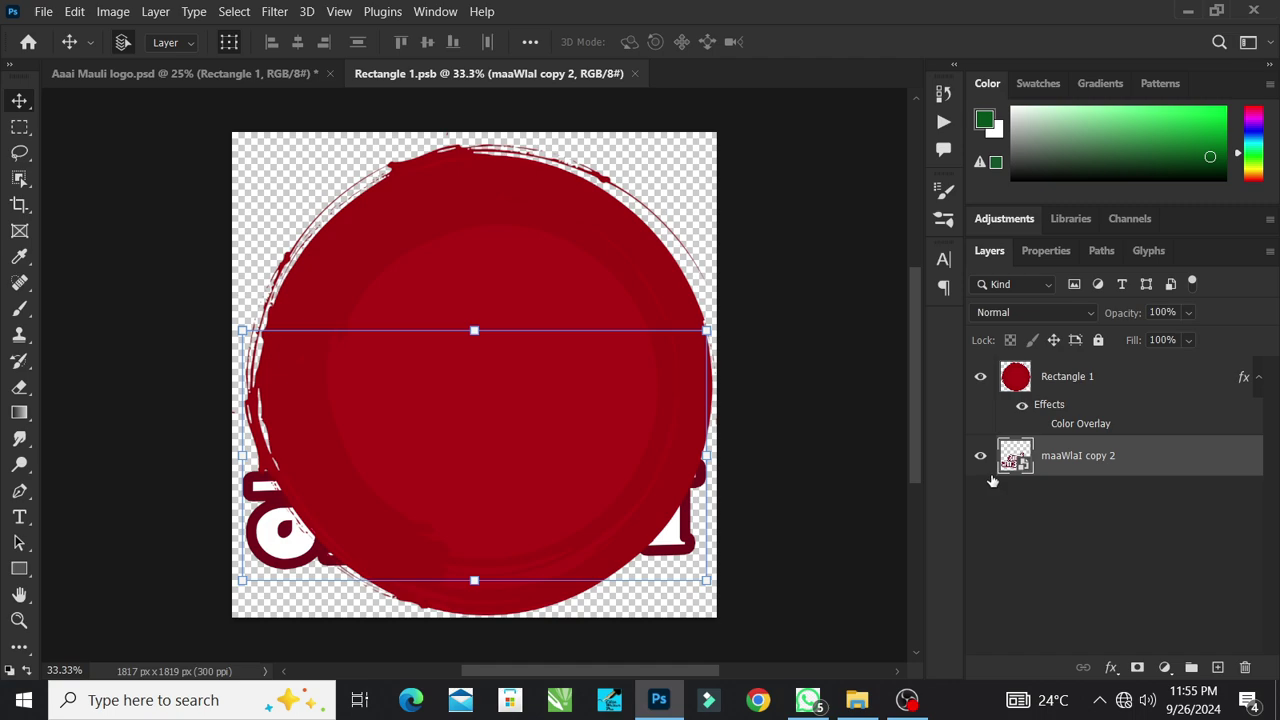
pyautogui.hotkey('ctrl', ']')
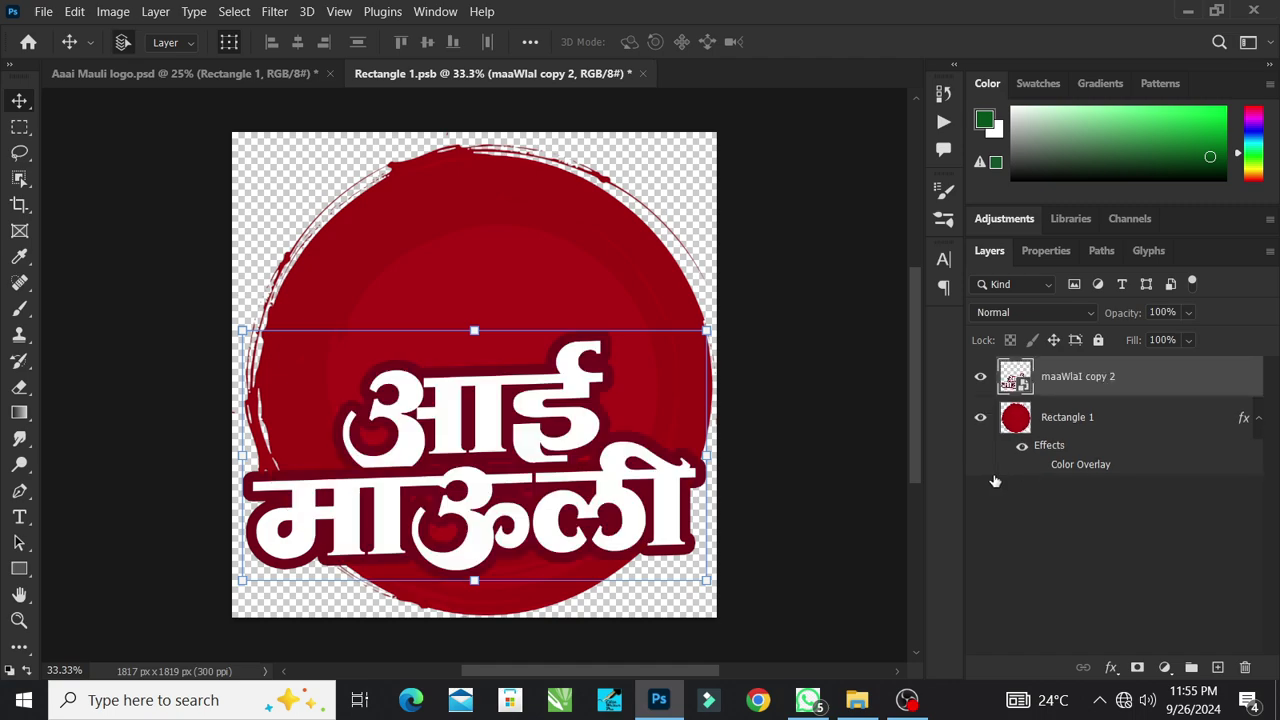
pyautogui.click(843, 329)
pyautogui.click(577, 390)
pyautogui.click(735, 455)
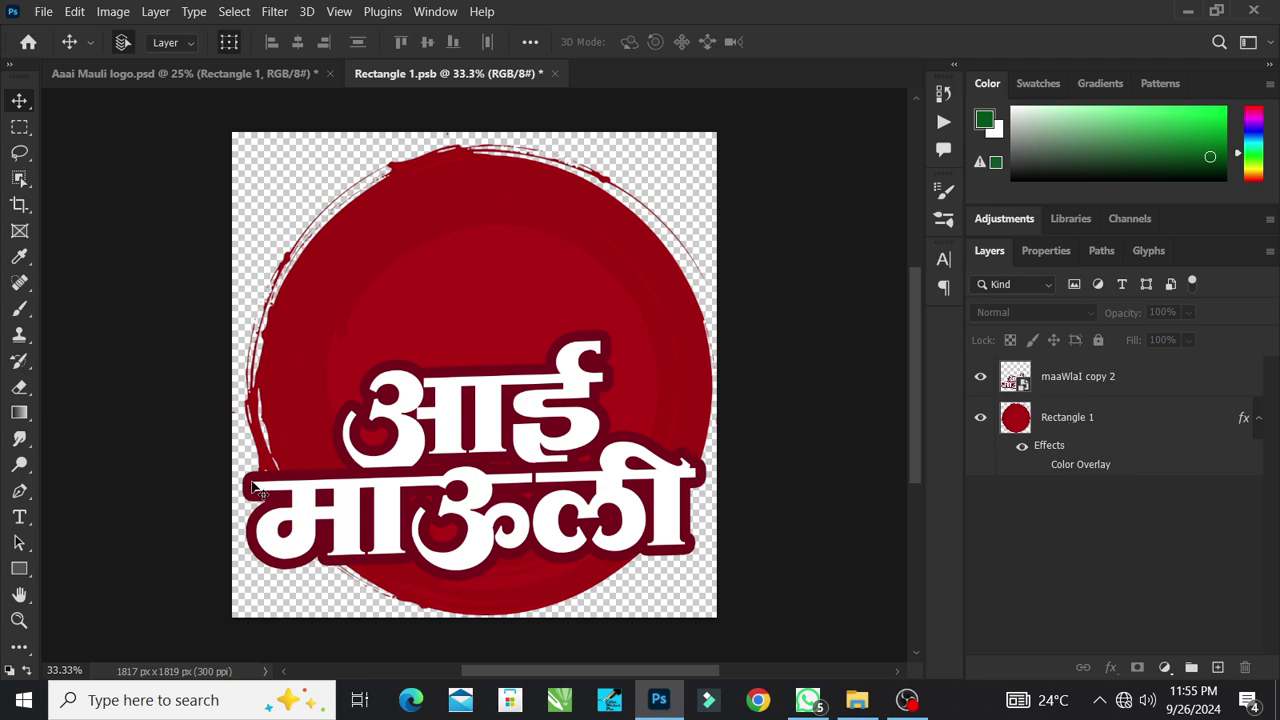
# Close Rectangle 1.psb without saving and select the Rectangle 1 layer in the logo document.
pyautogui.click(285, 392)
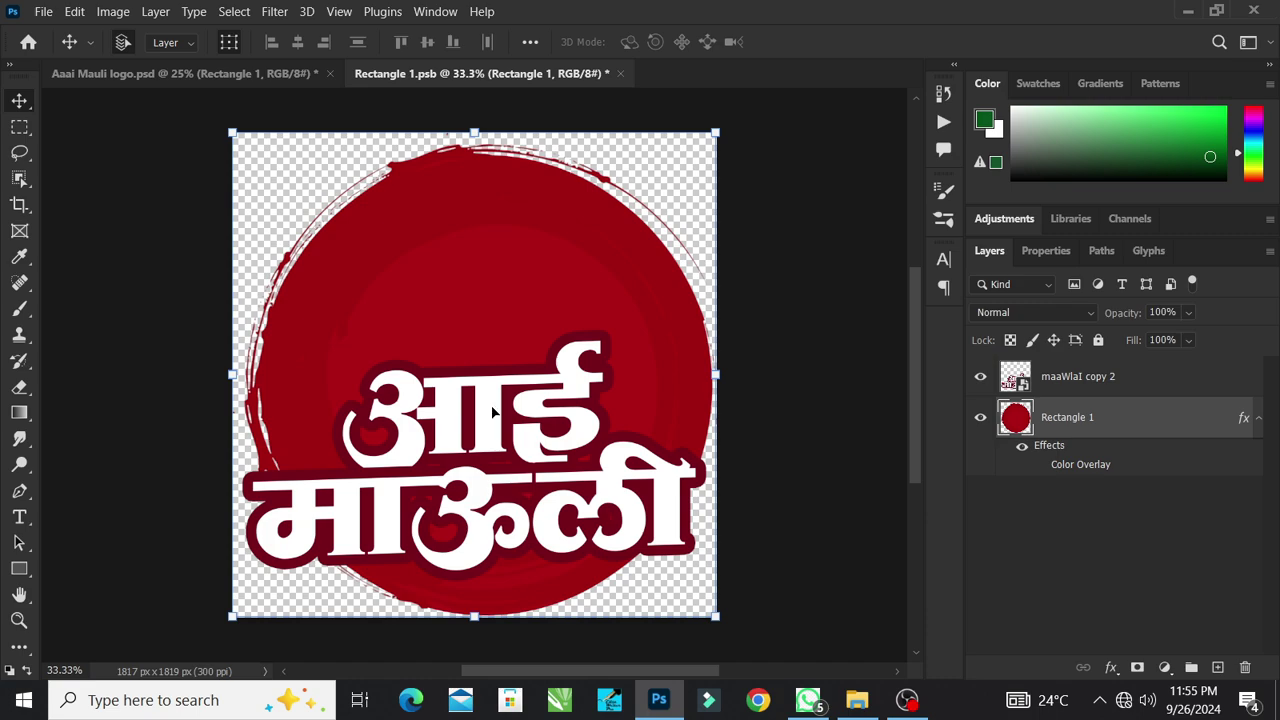
pyautogui.click(298, 505)
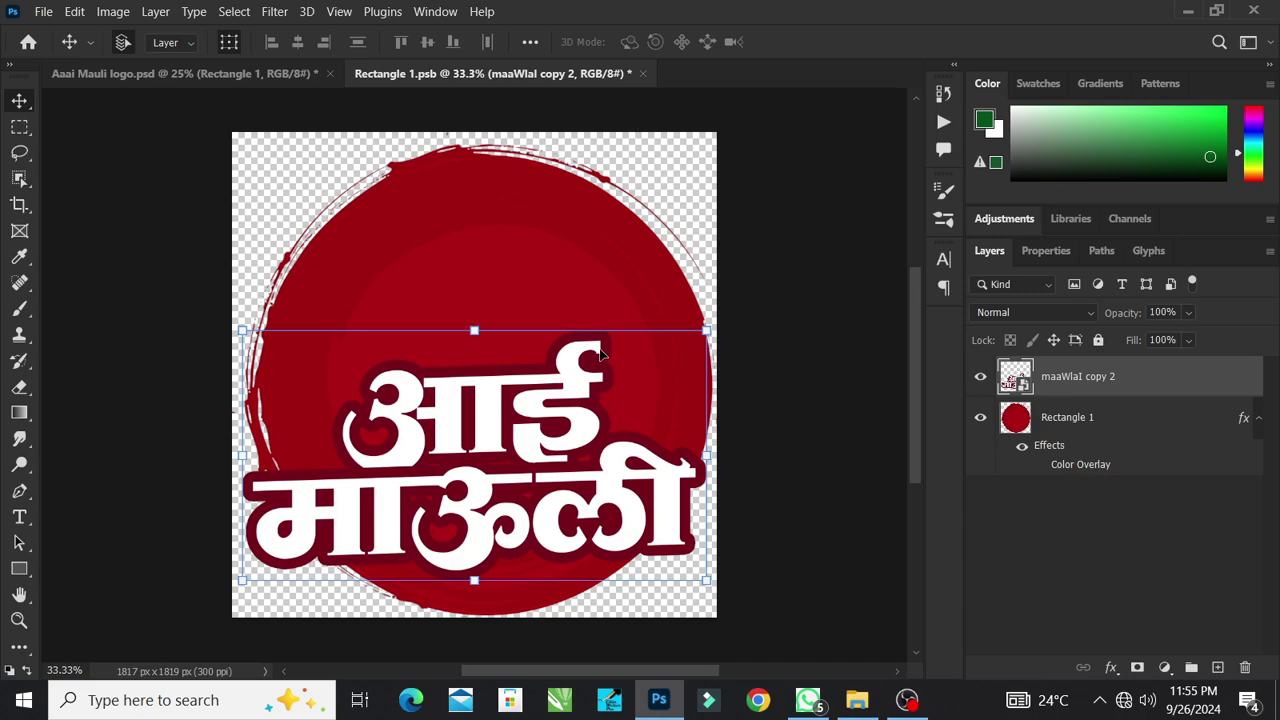
pyautogui.click(643, 73)
pyautogui.click(662, 287)
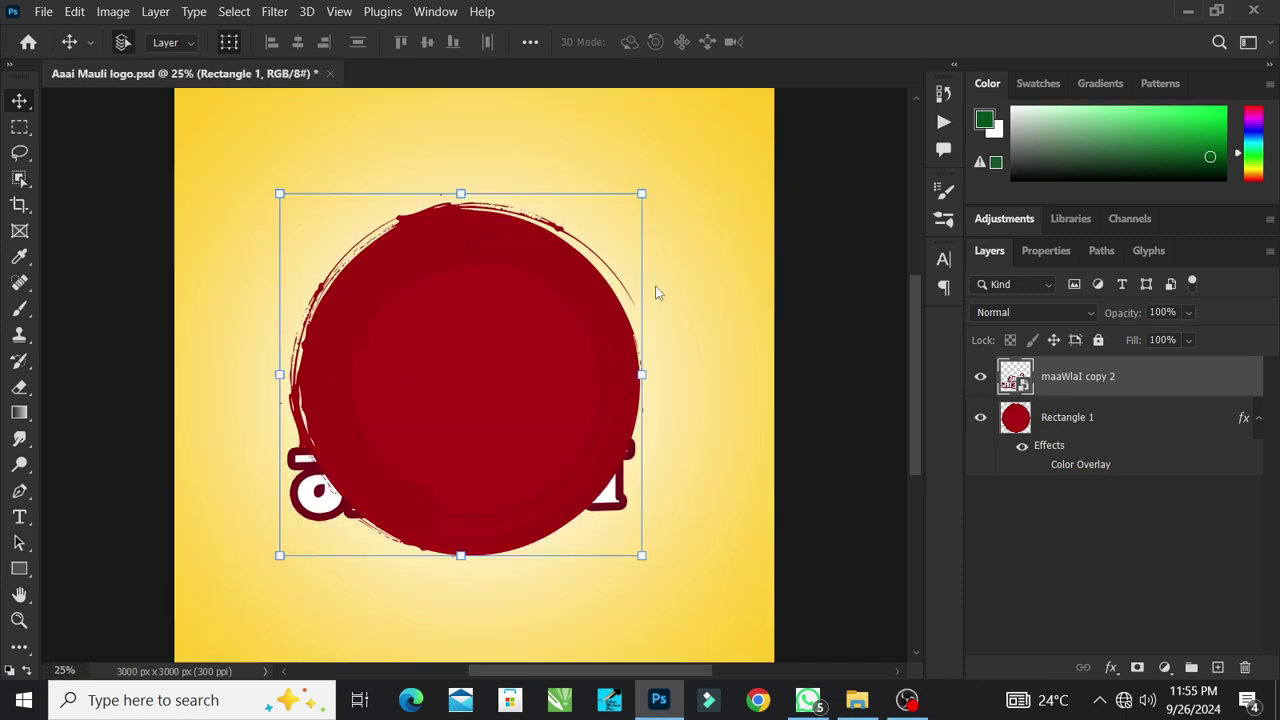
pyautogui.click(776, 345)
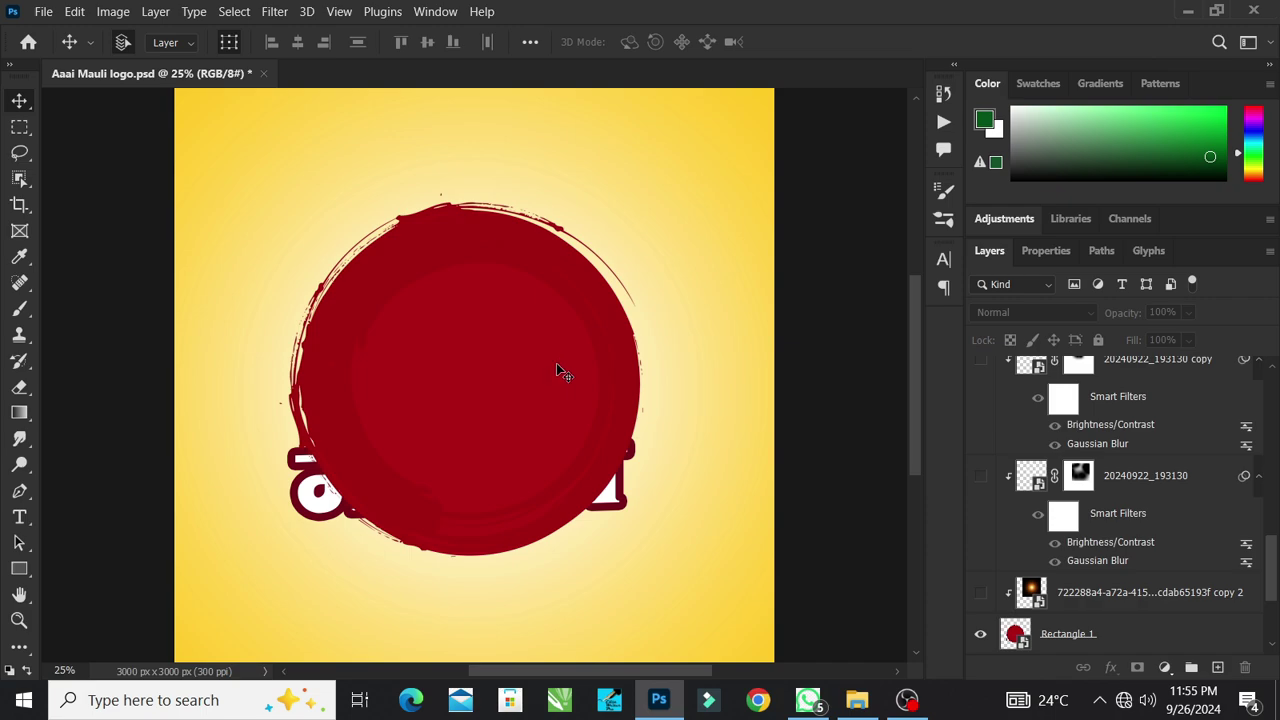
pyautogui.click(548, 407)
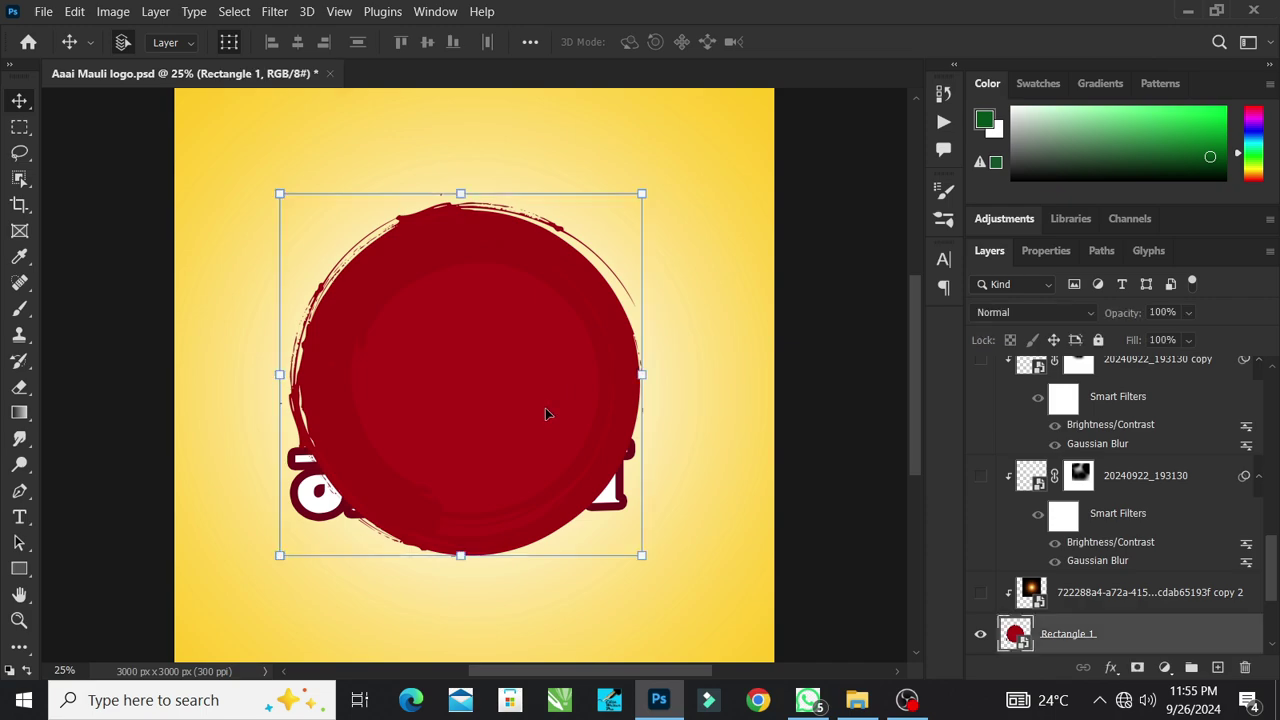
# Turn on the clipped orange glow layer, 20240922_193130 and 20240922_193130 copy above Rectangle 1, leaving no layer selected.
pyautogui.click(980, 594)
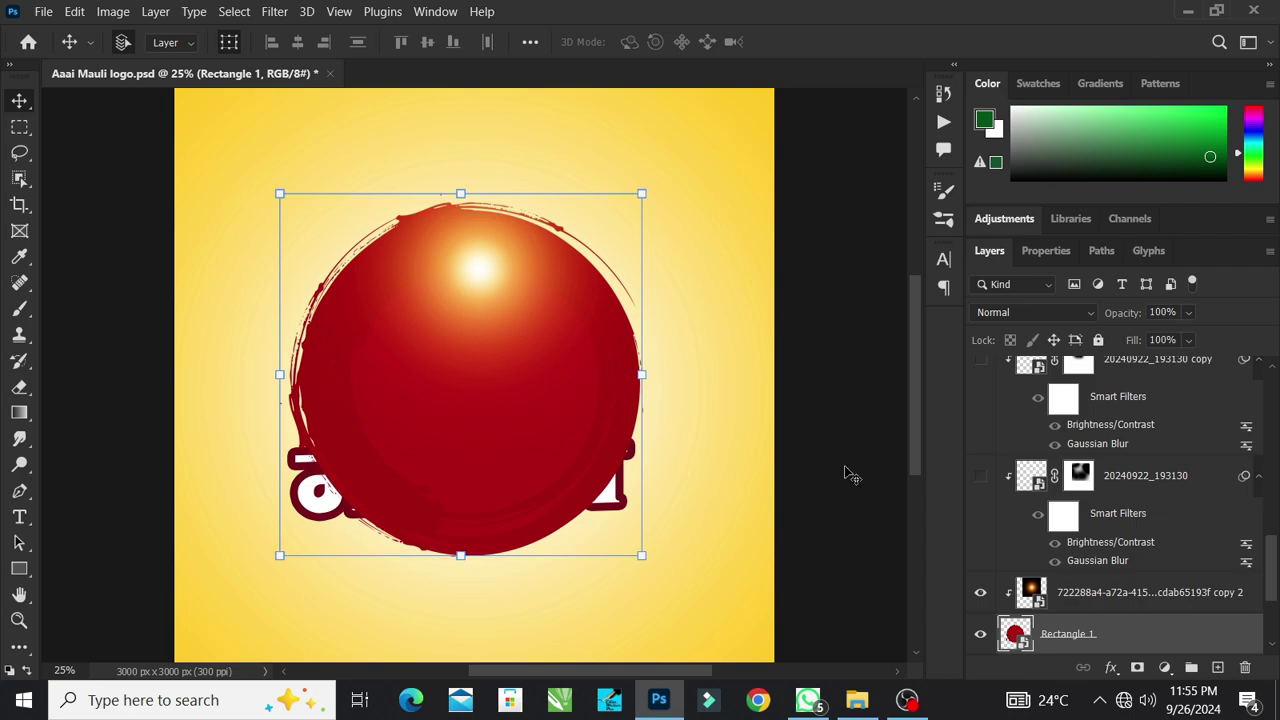
pyautogui.click(471, 271)
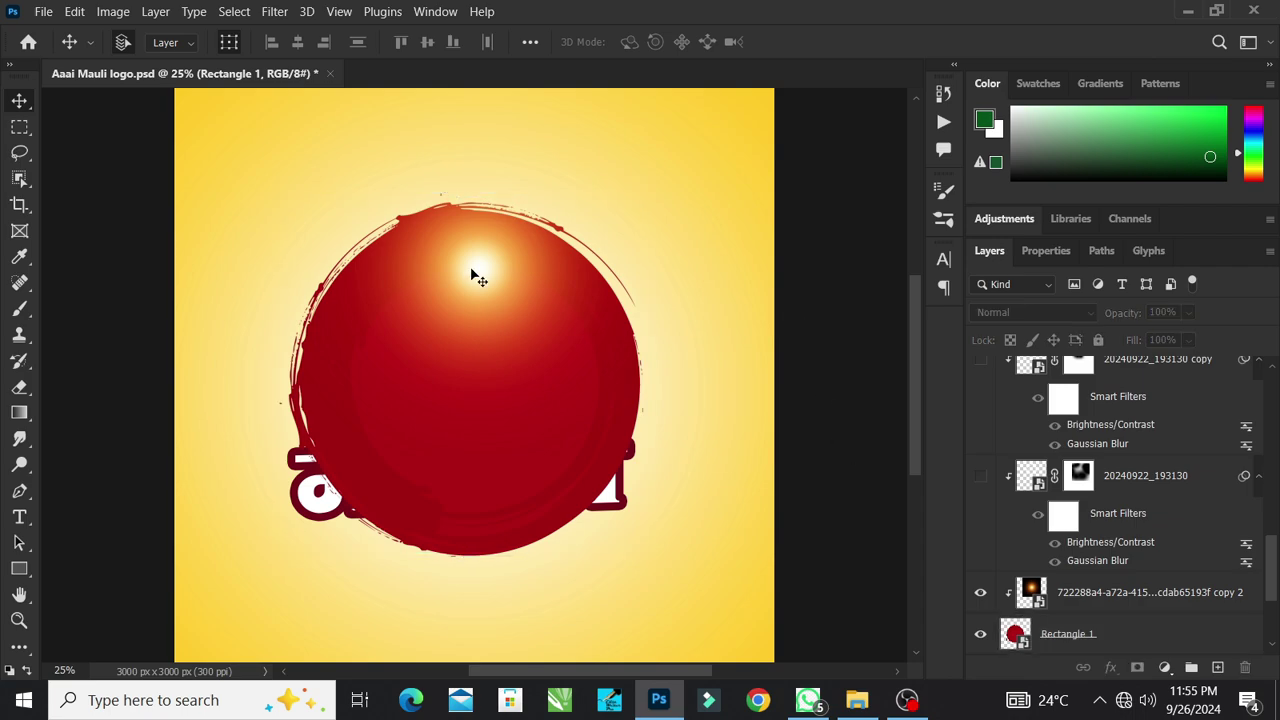
pyautogui.click(979, 478)
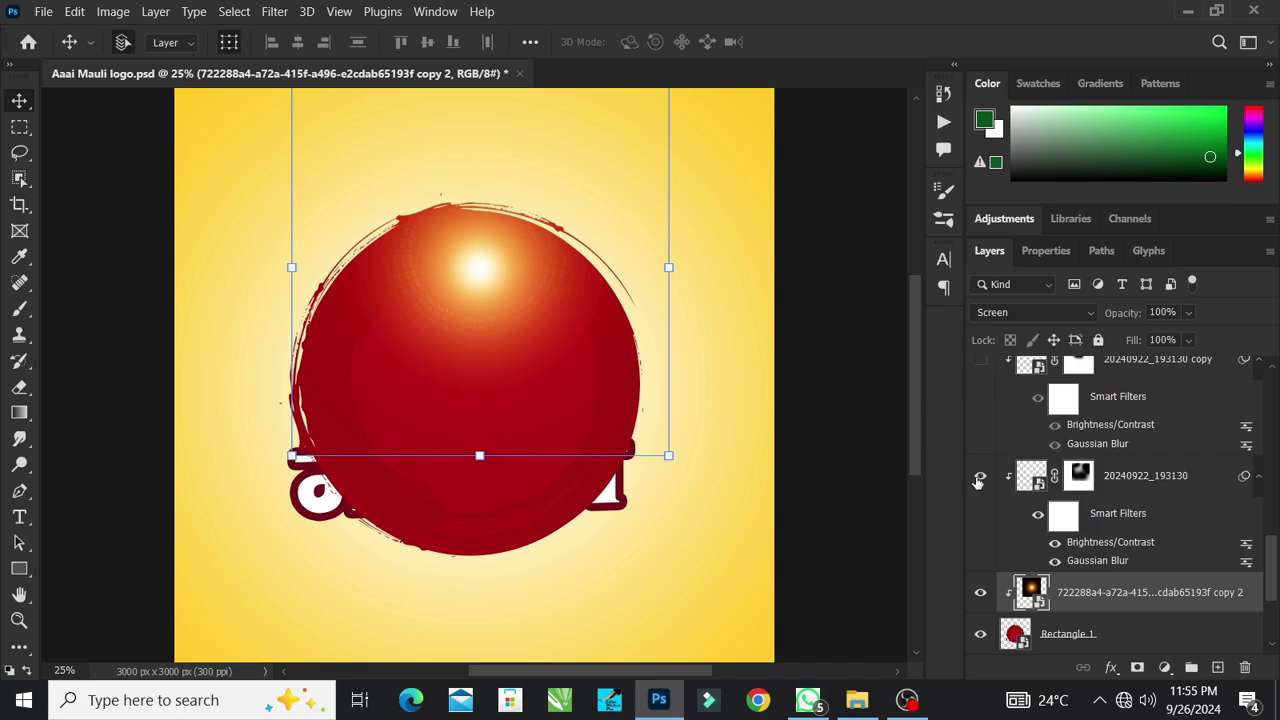
pyautogui.scroll(2, 978, 482)
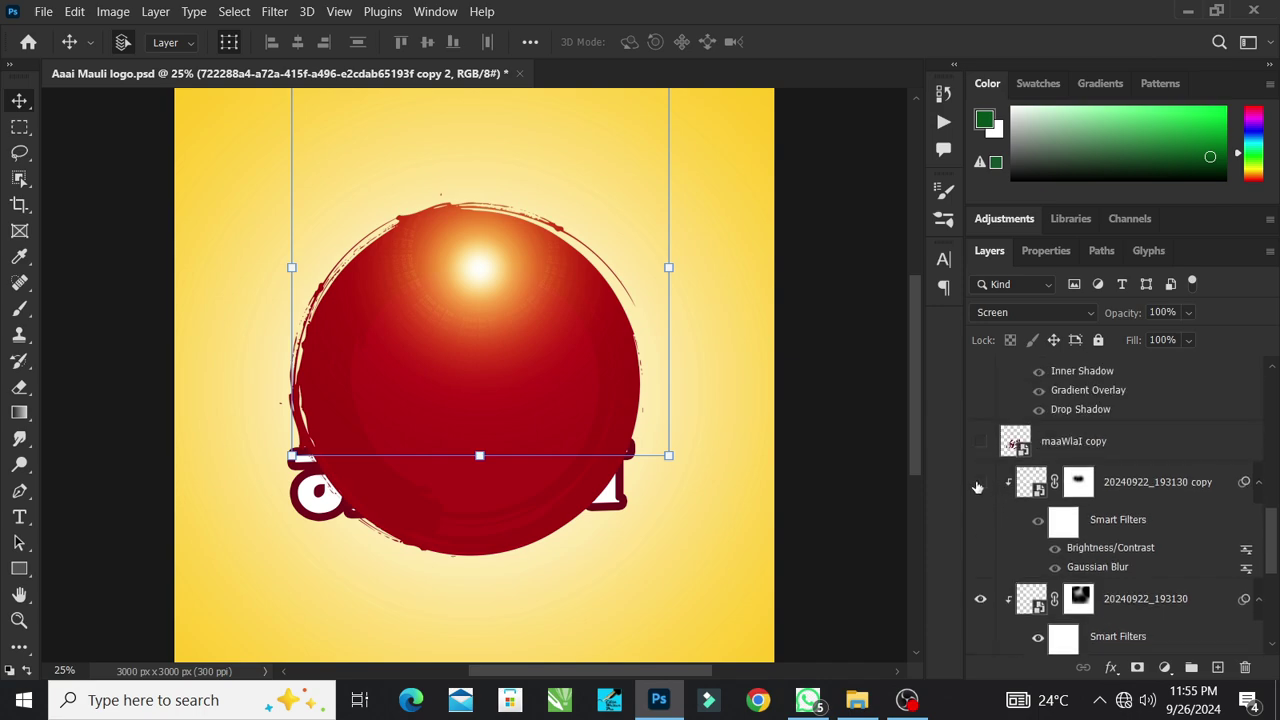
pyautogui.click(979, 484)
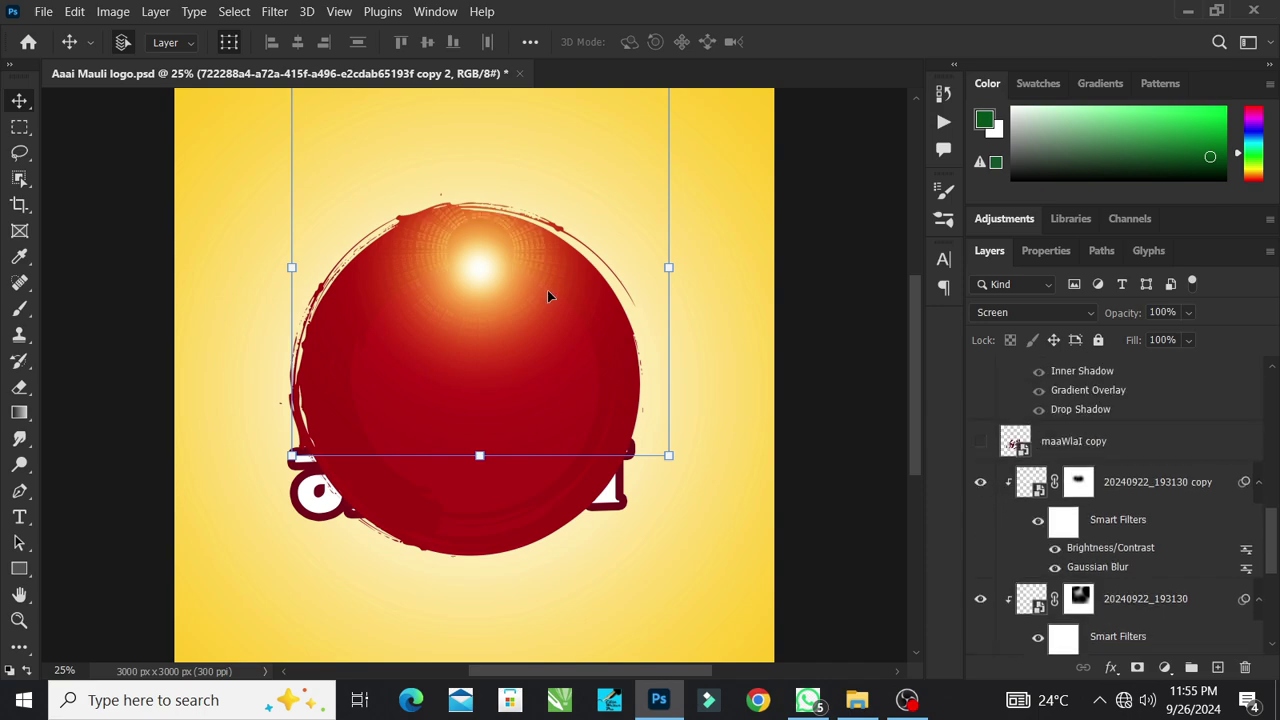
pyautogui.click(531, 257)
pyautogui.click(603, 258)
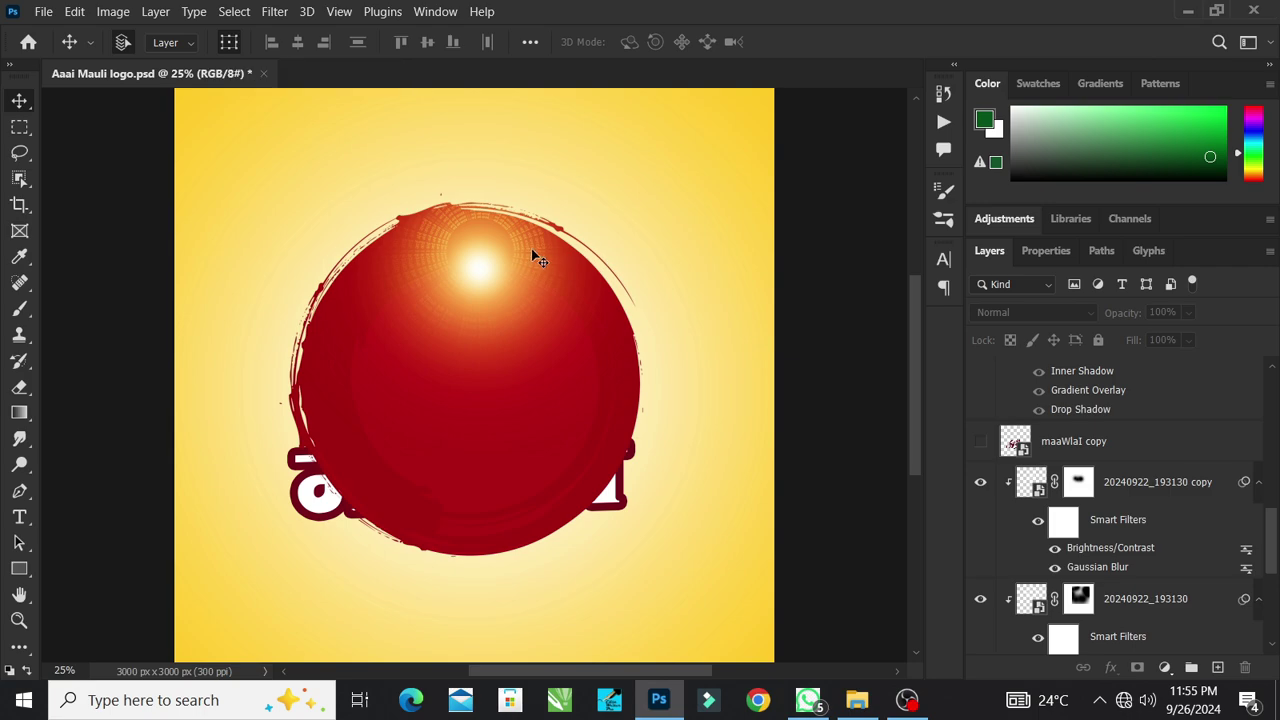
# Examine the circular text texture around the orange glow up close, and return to the whole logo.
pyautogui.hotkey('ctrl', '+')
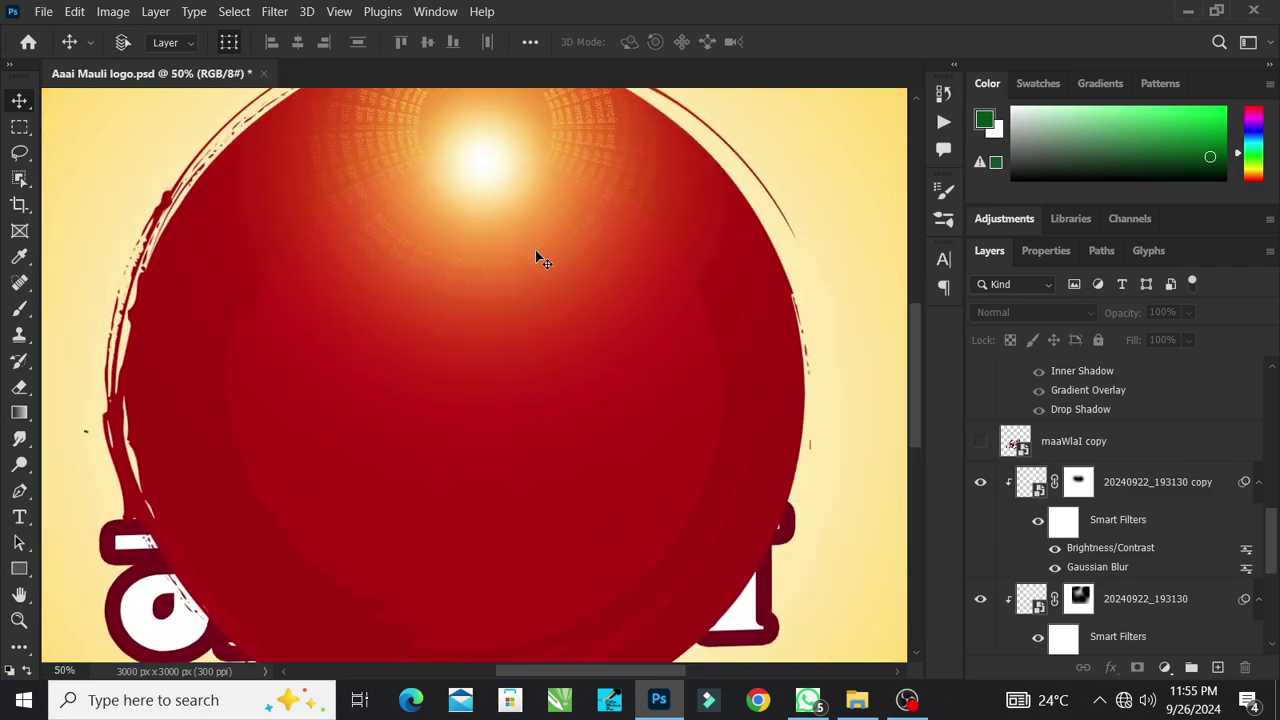
pyautogui.scroll(2, 535, 250)
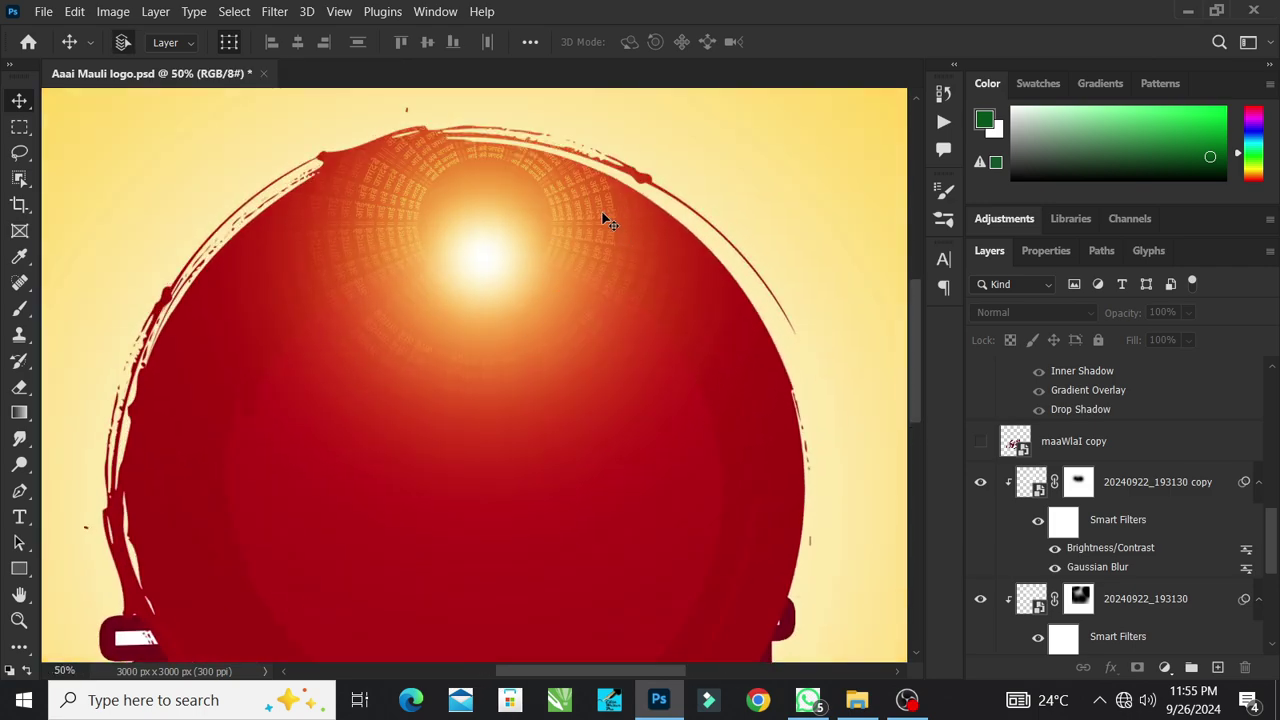
pyautogui.hotkey('ctrl', '-')
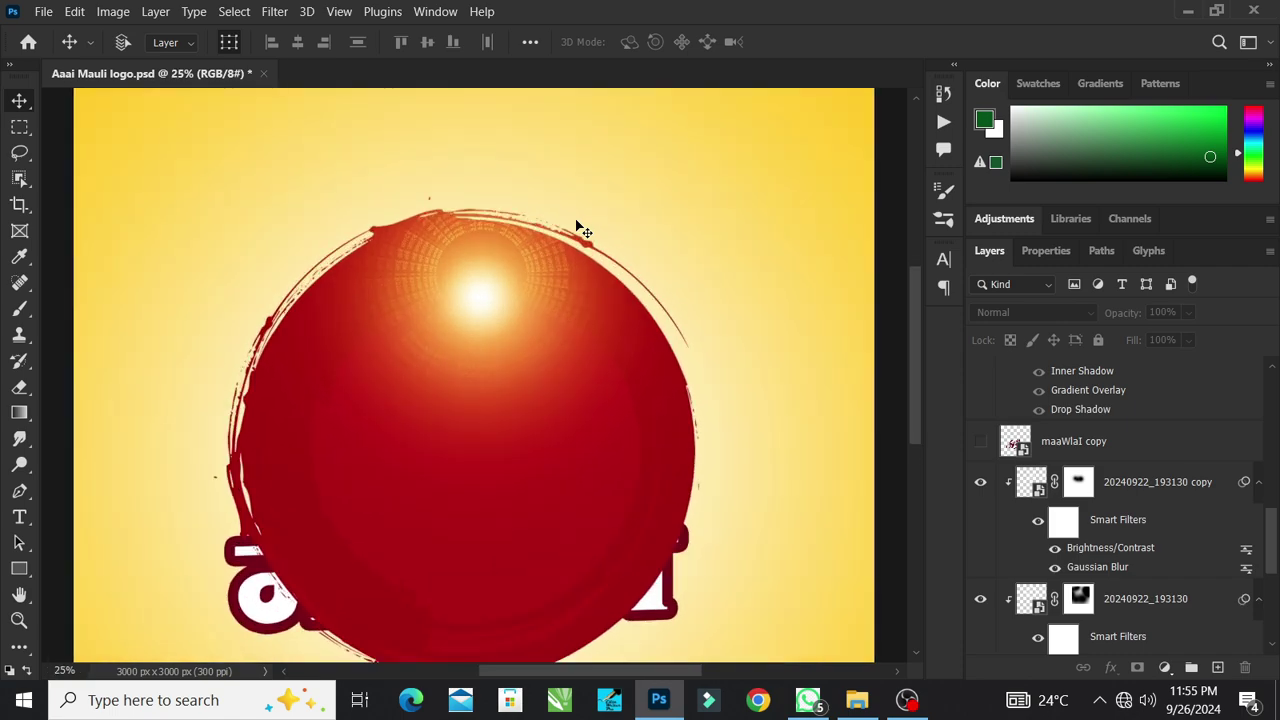
pyautogui.hotkey('ctrl', '+')
pyautogui.hotkey('ctrl', '+')
pyautogui.hotkey('ctrl', '+')
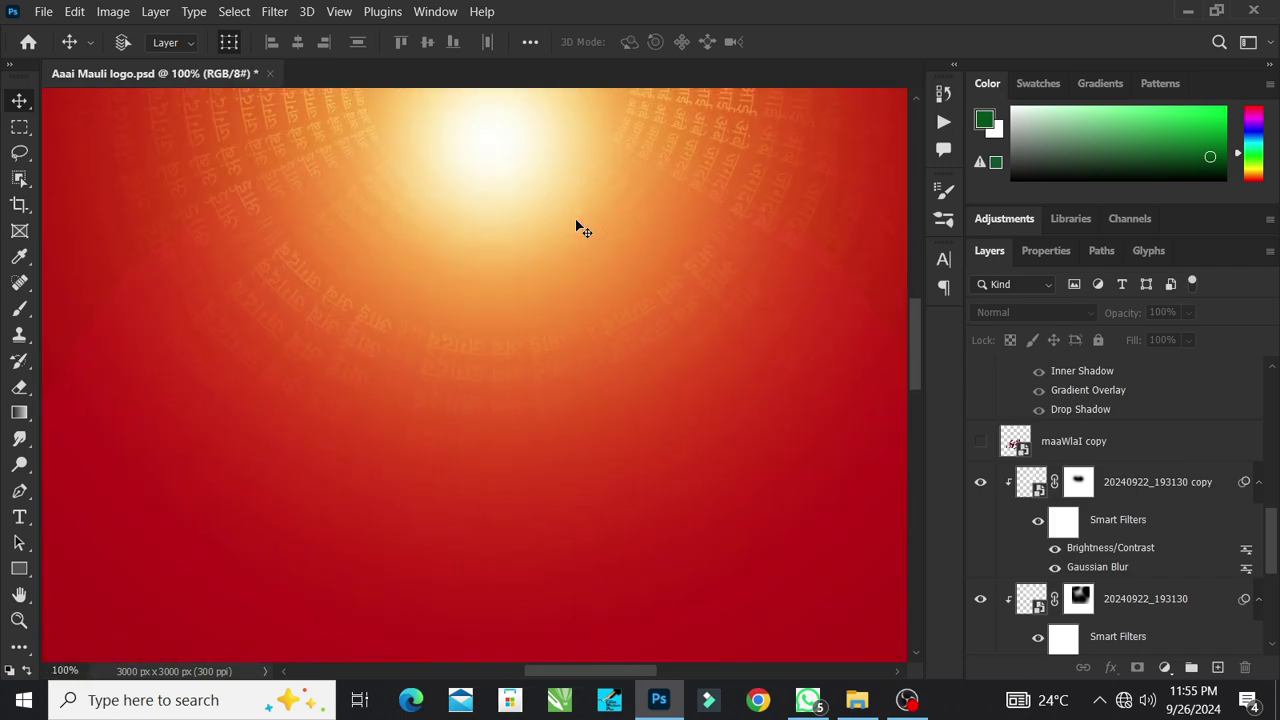
pyautogui.hotkey('ctrl', '-')
pyautogui.hotkey('ctrl', '-')
pyautogui.hotkey('ctrl', '-')
pyautogui.hotkey('ctrl', '-')
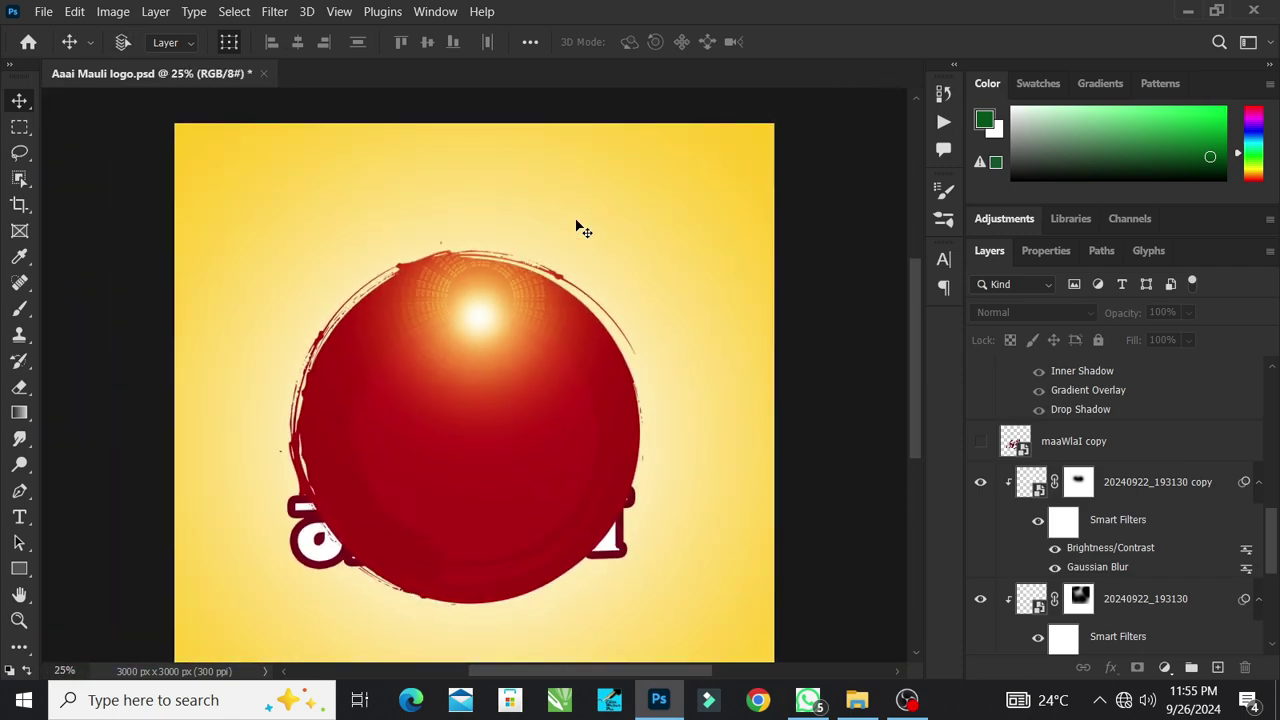
pyautogui.hotkey('ctrl', '0')
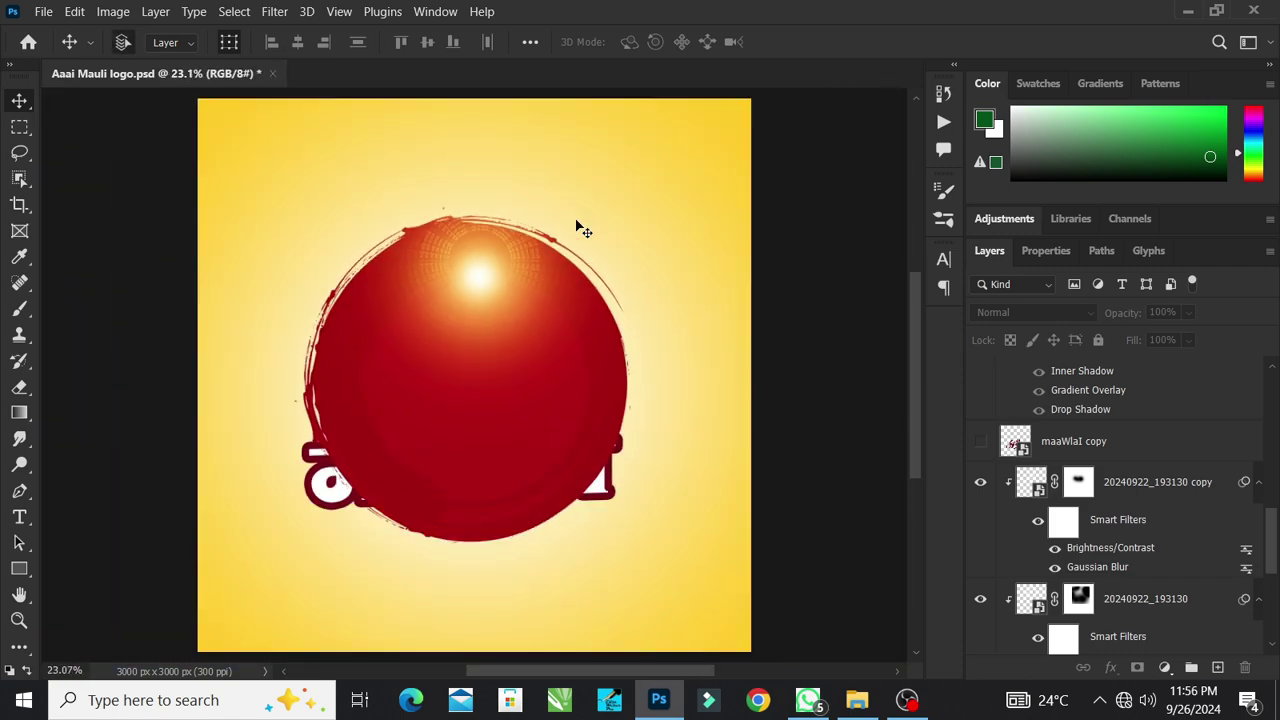
# Select the clipped orange glow layer and the 20240922_193130 layer in turn to review their blend mode and opacity.
pyautogui.click(525, 254)
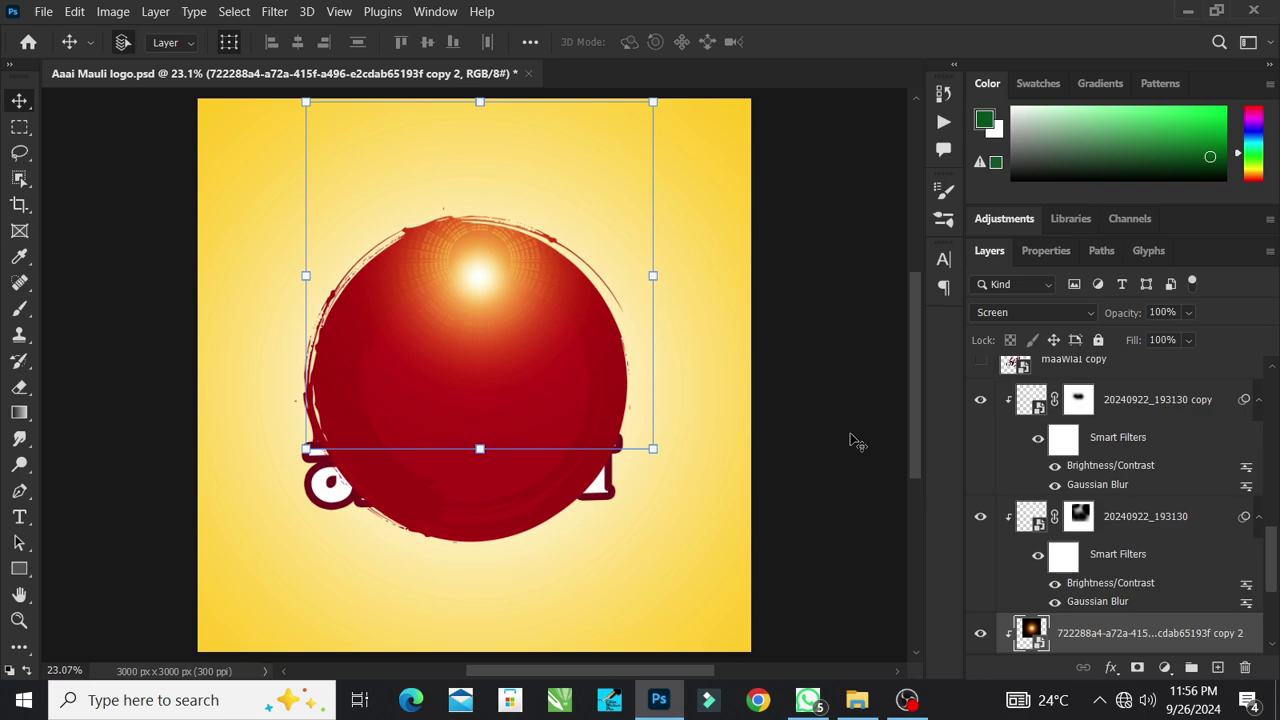
pyautogui.scroll(-1, 1016, 556)
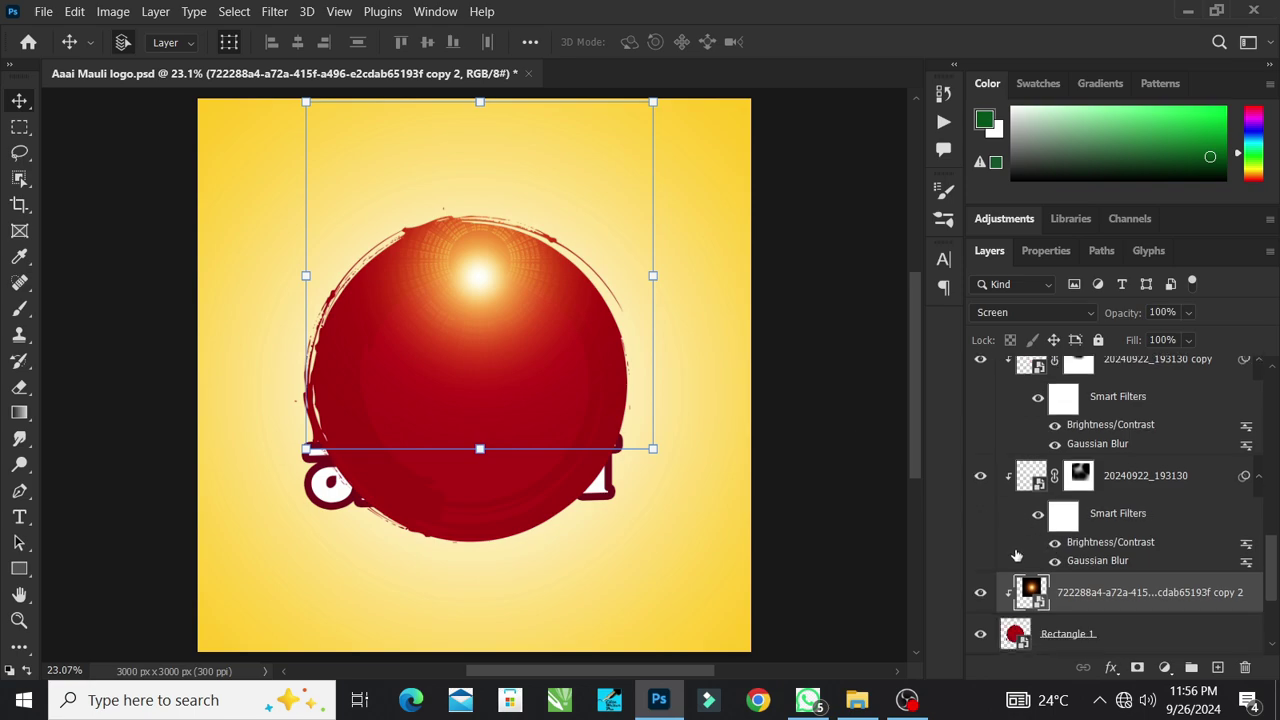
pyautogui.scroll(2, 1016, 556)
pyautogui.click(1017, 557)
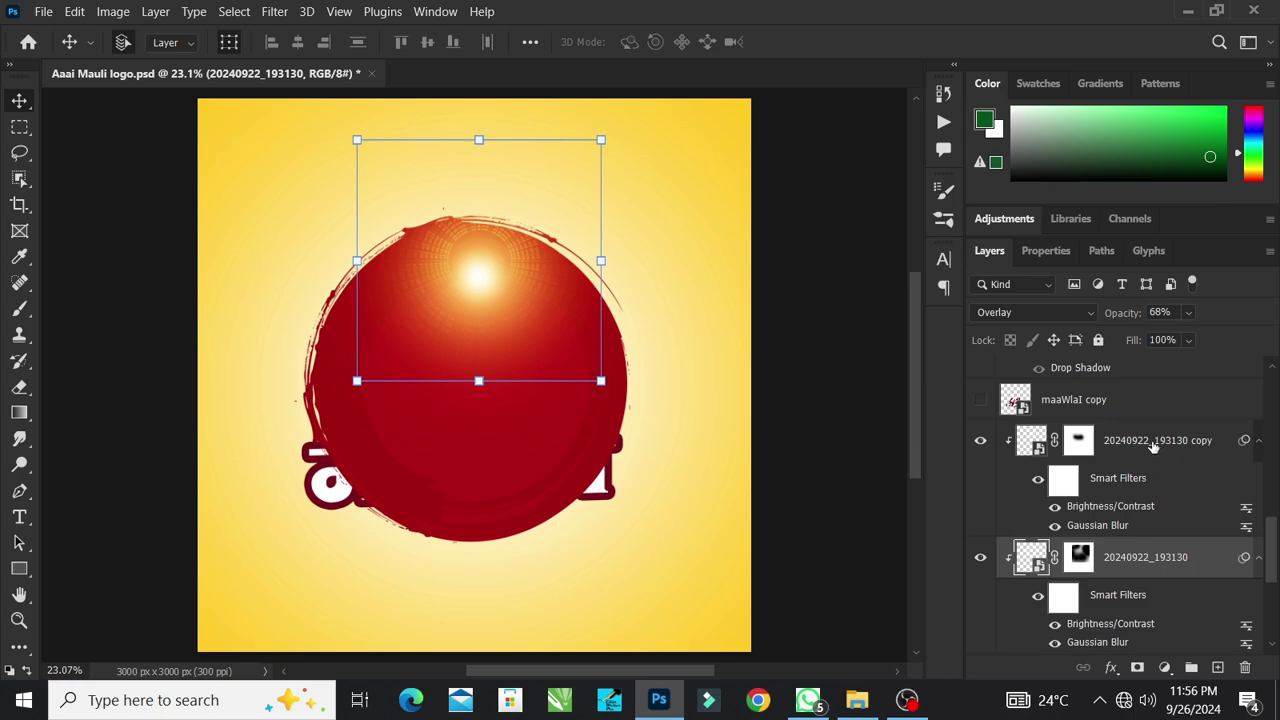
pyautogui.scroll(1, 996, 512)
# Preview the maaWlaI copy layer over the red circle and hide it again.
pyautogui.click(1010, 448)
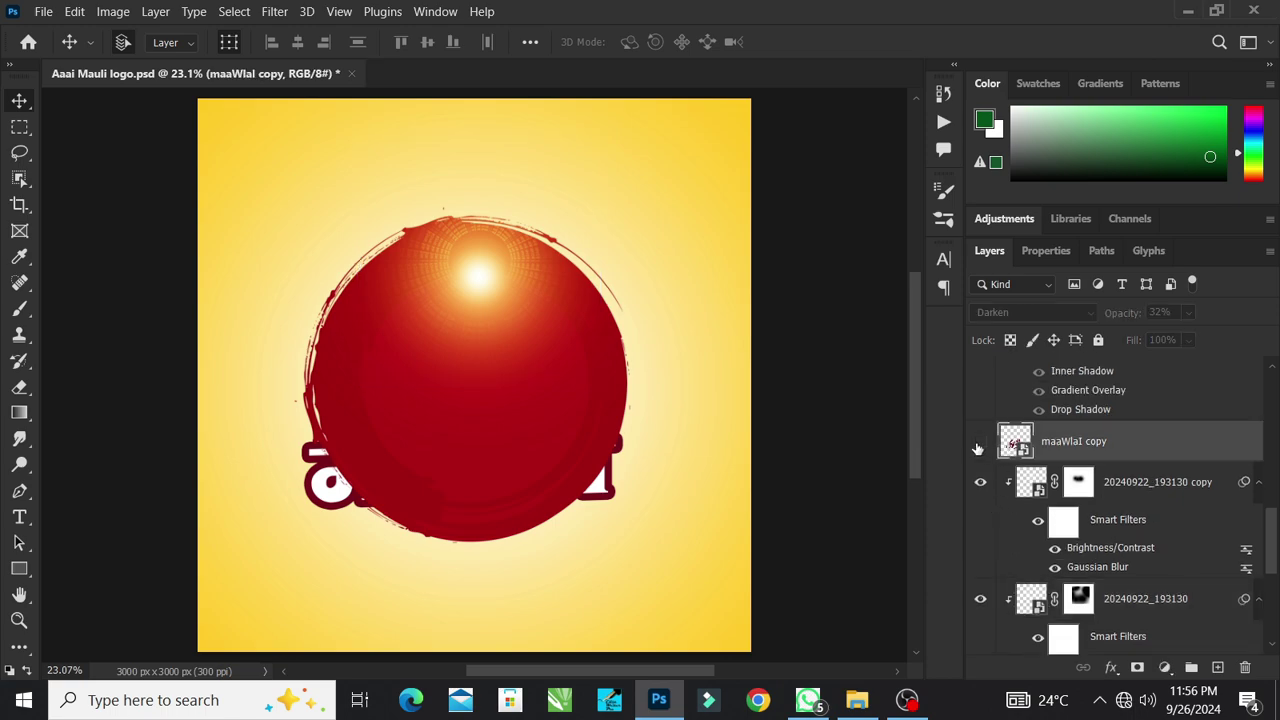
pyautogui.click(979, 446)
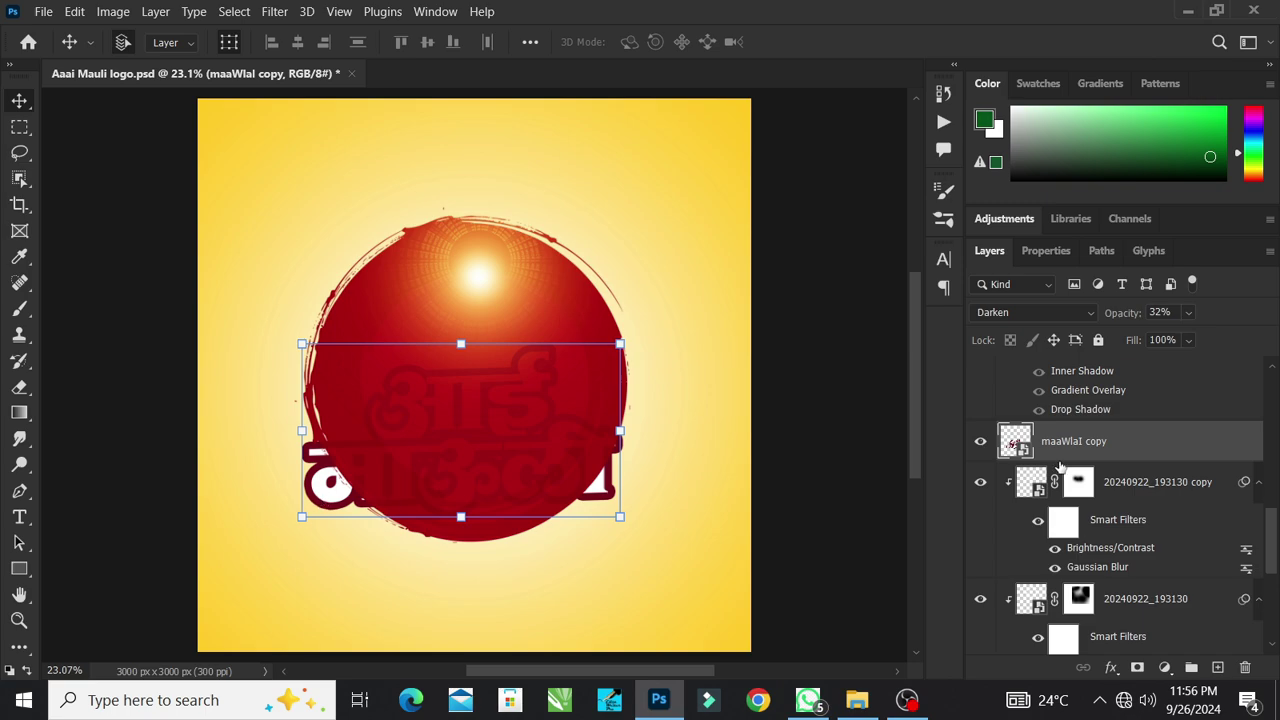
pyautogui.click(980, 443)
pyautogui.click(980, 443)
pyautogui.scroll(1, 1115, 455)
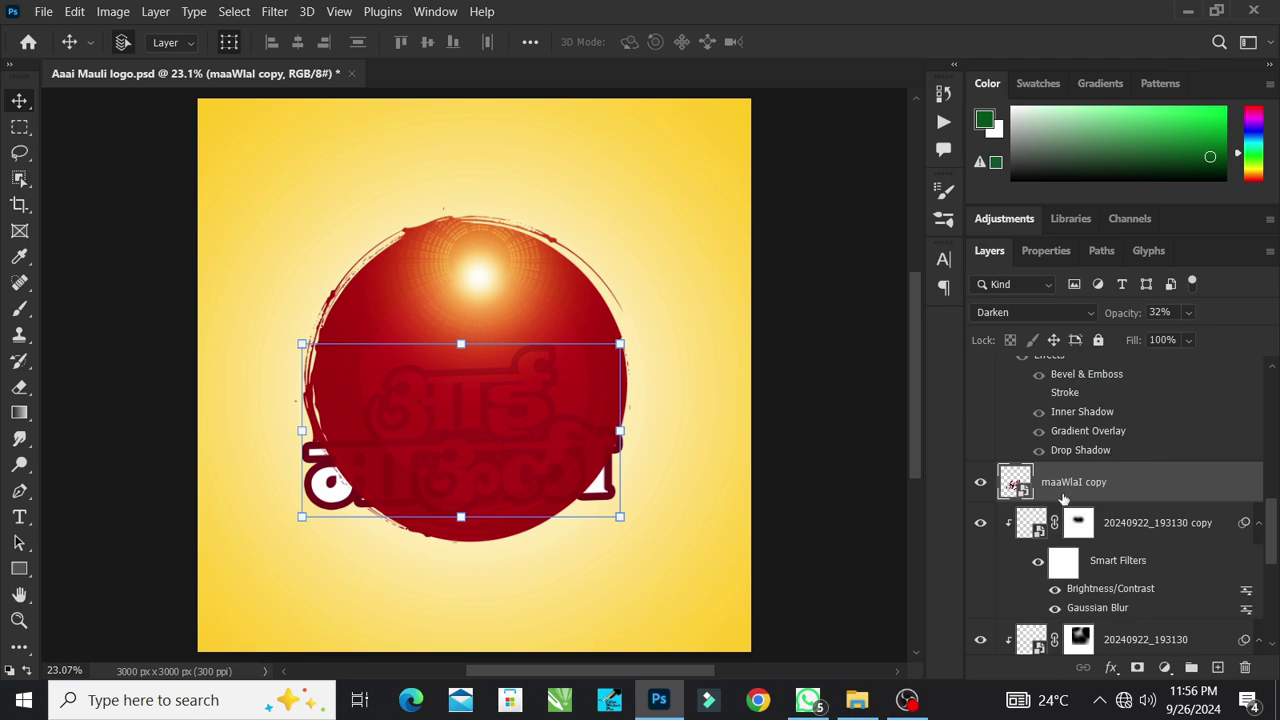
pyautogui.click(980, 484)
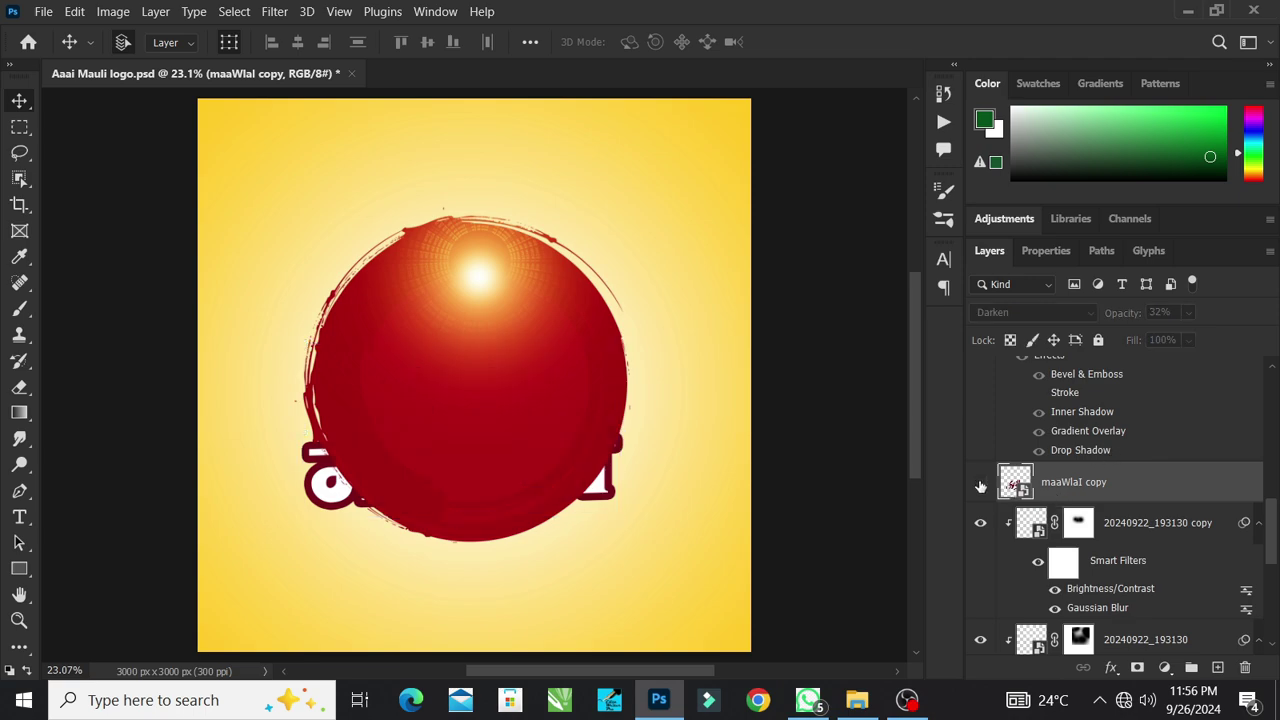
# Turn on the AaaqQ copy text layer, the small yellow caption above it and the maaWlaI text layer.
pyautogui.scroll(3, 980, 486)
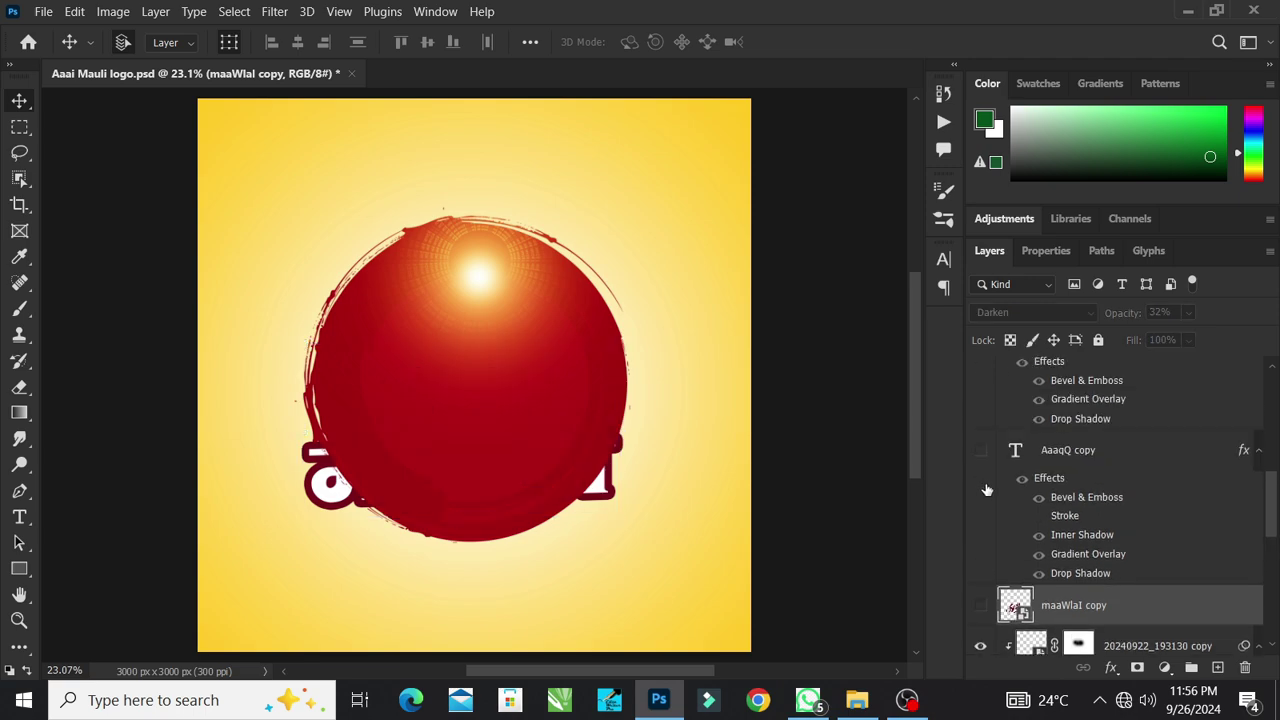
pyautogui.click(981, 451)
pyautogui.scroll(5, 980, 505)
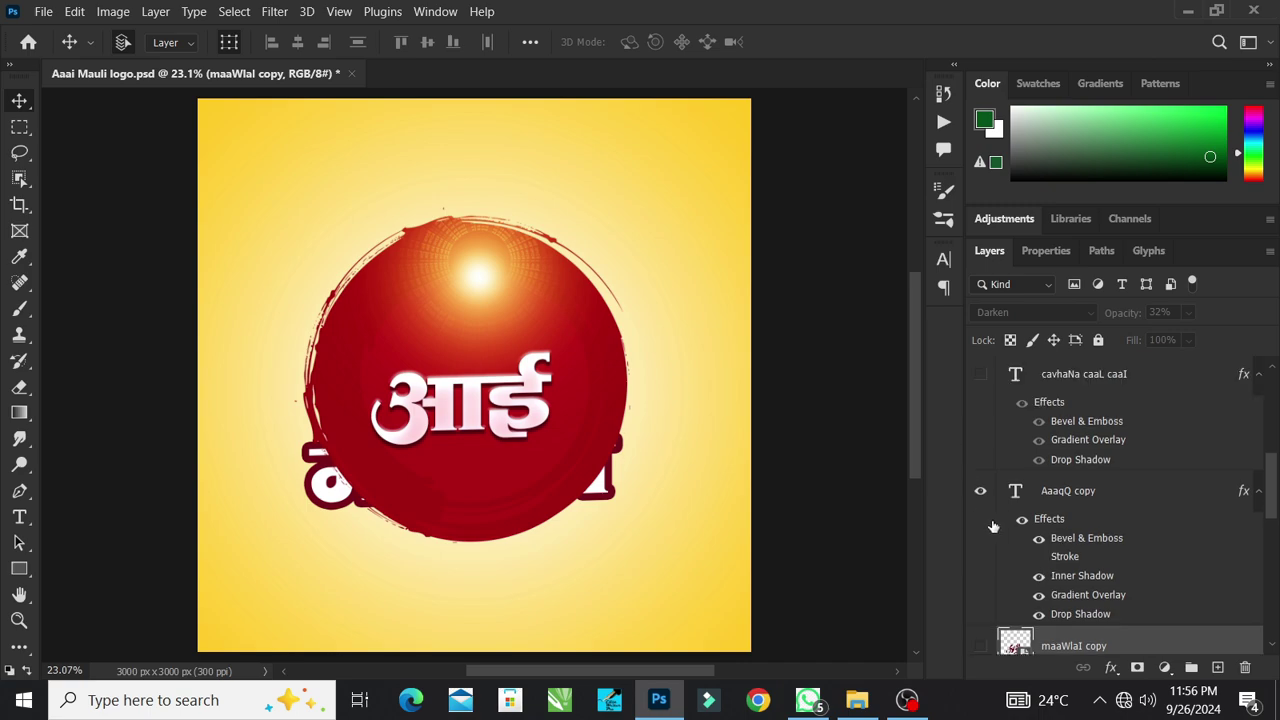
pyautogui.click(980, 497)
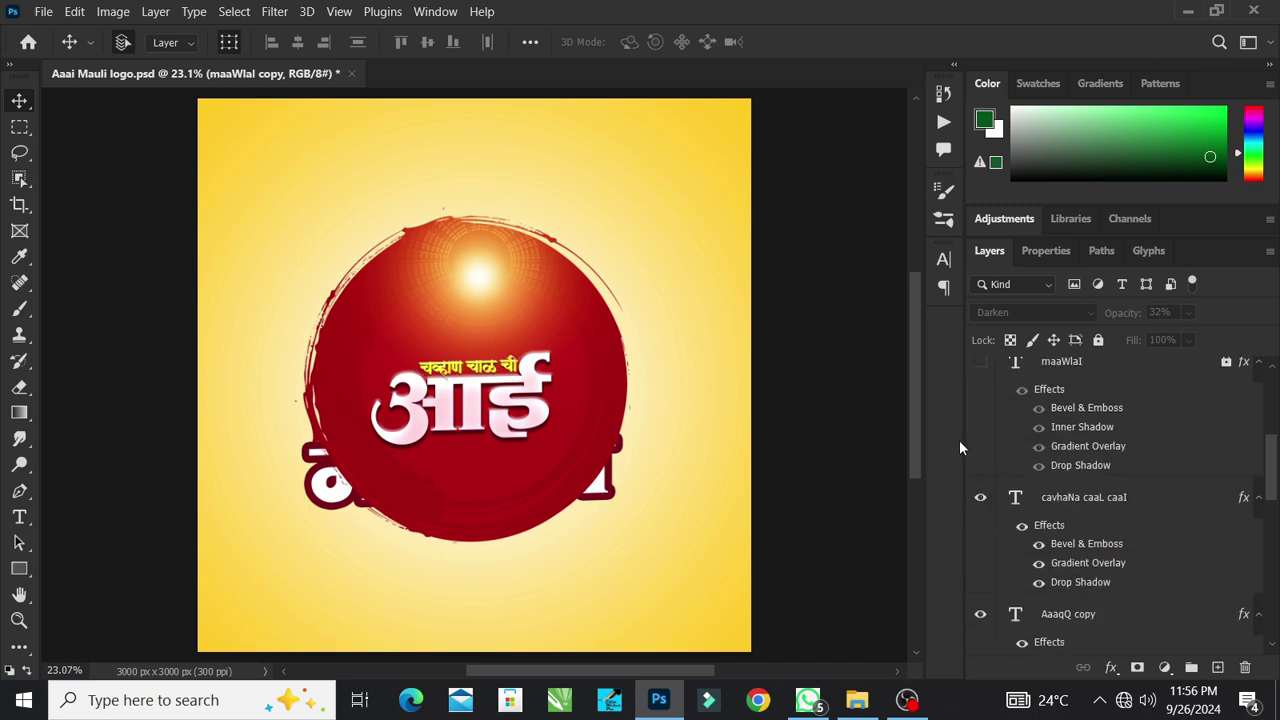
pyautogui.scroll(1, 1005, 445)
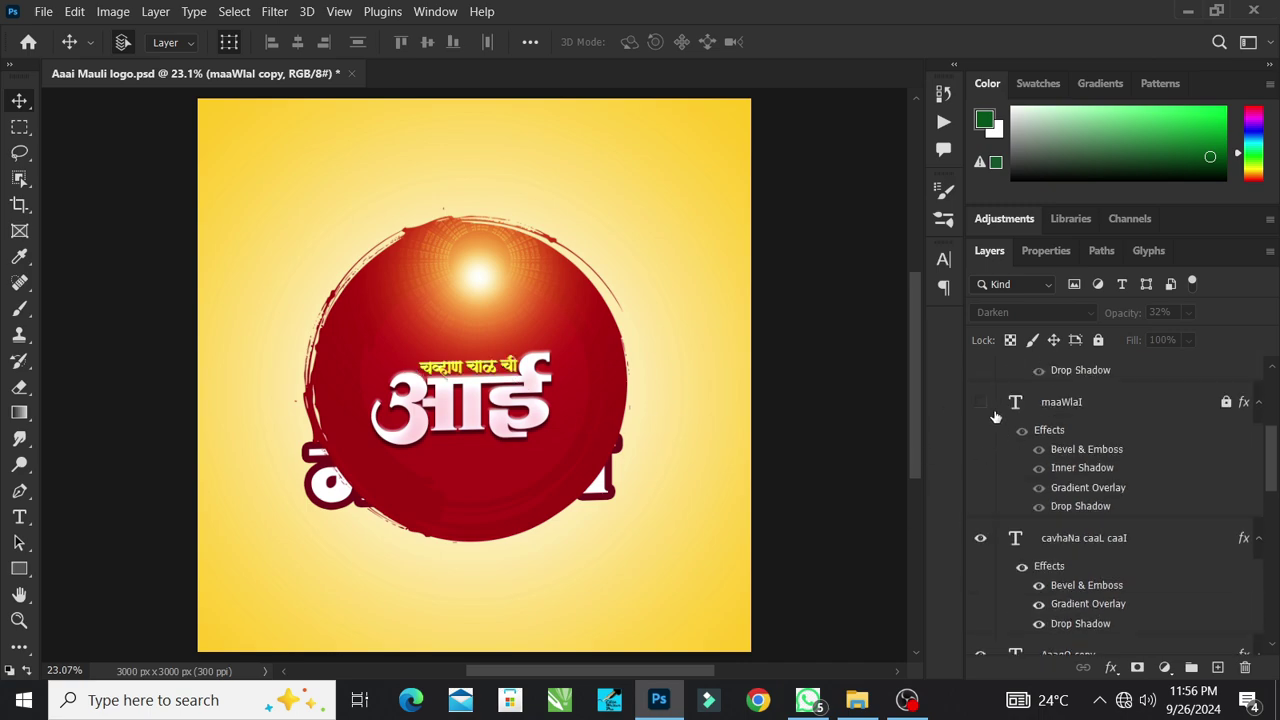
pyautogui.click(981, 403)
# Examine the white lettering up close and select the AaaqQ copy layer to review its effects.
pyautogui.scroll(2, 623, 405)
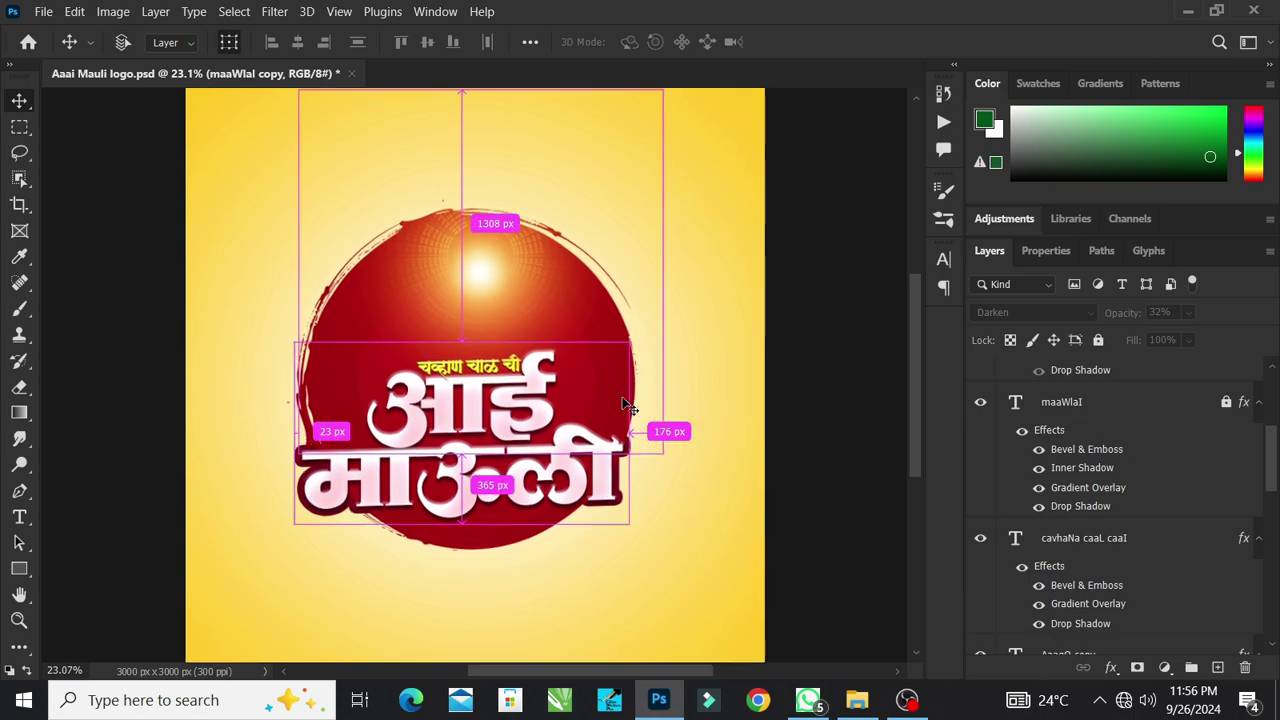
pyautogui.scroll(1, 623, 405)
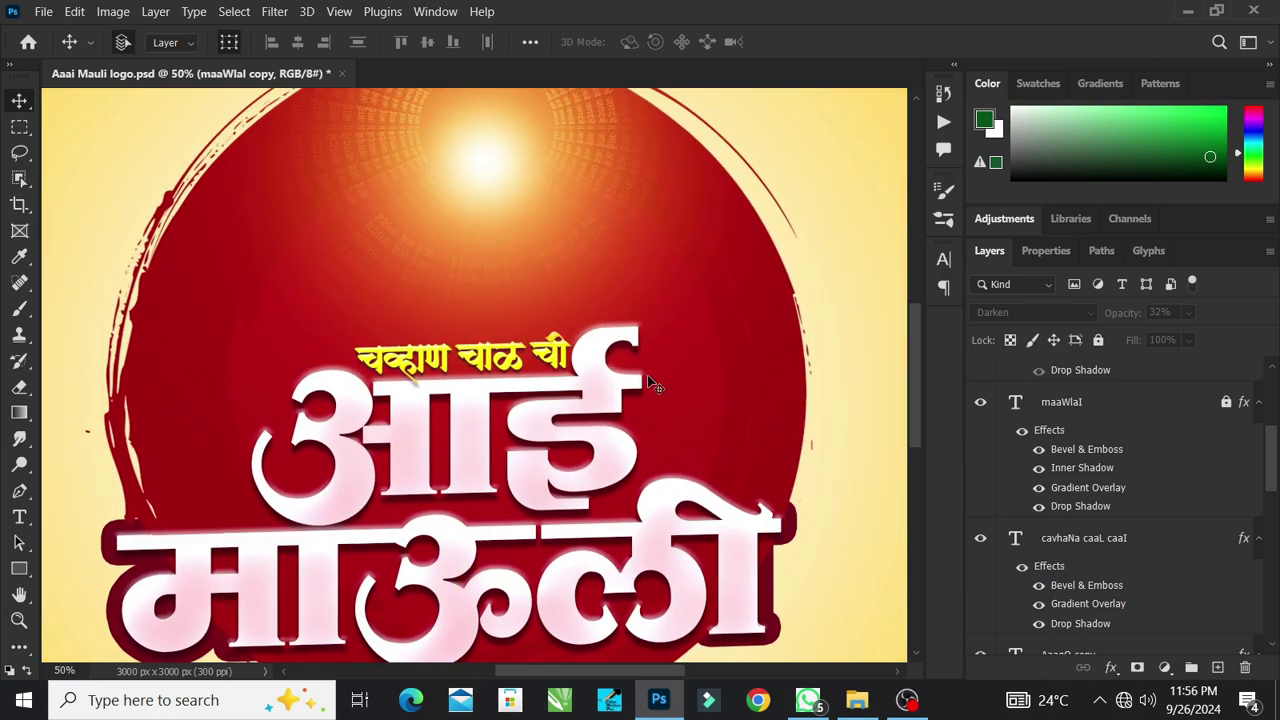
pyautogui.scroll(-1, 651, 385)
pyautogui.scroll(-1, 520, 368)
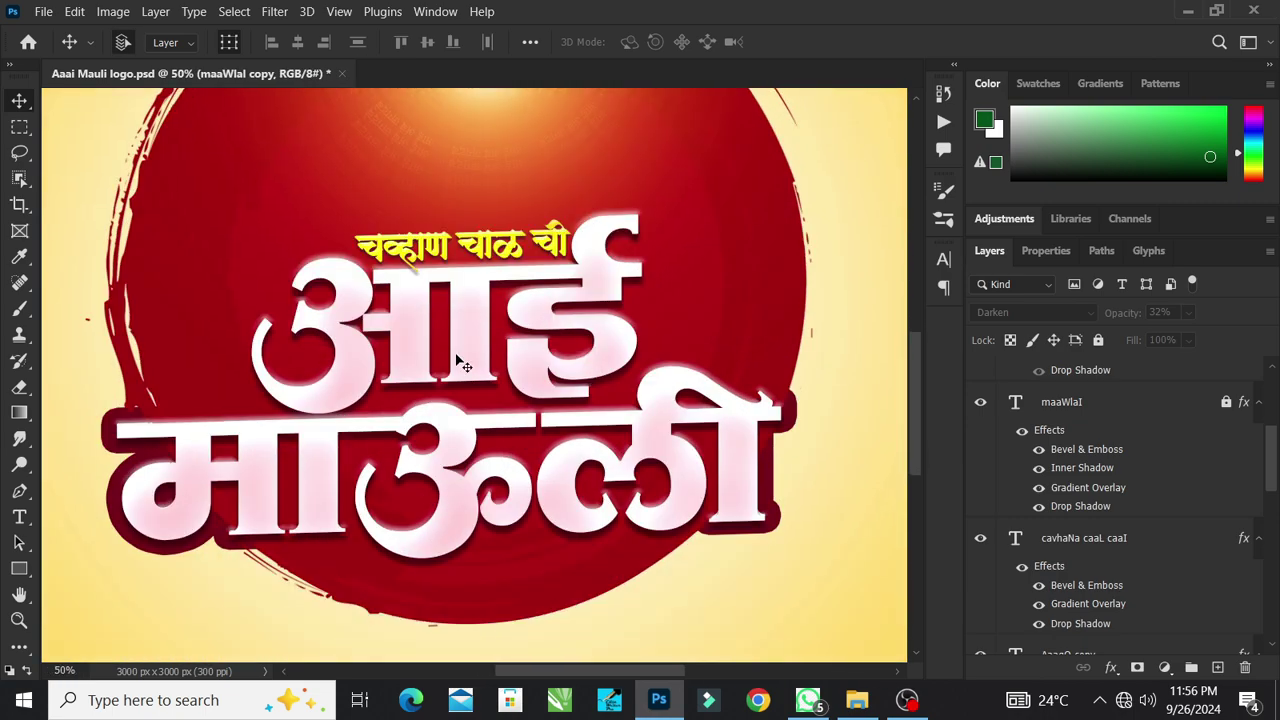
pyautogui.scroll(-1, 612, 486)
pyautogui.click(485, 308)
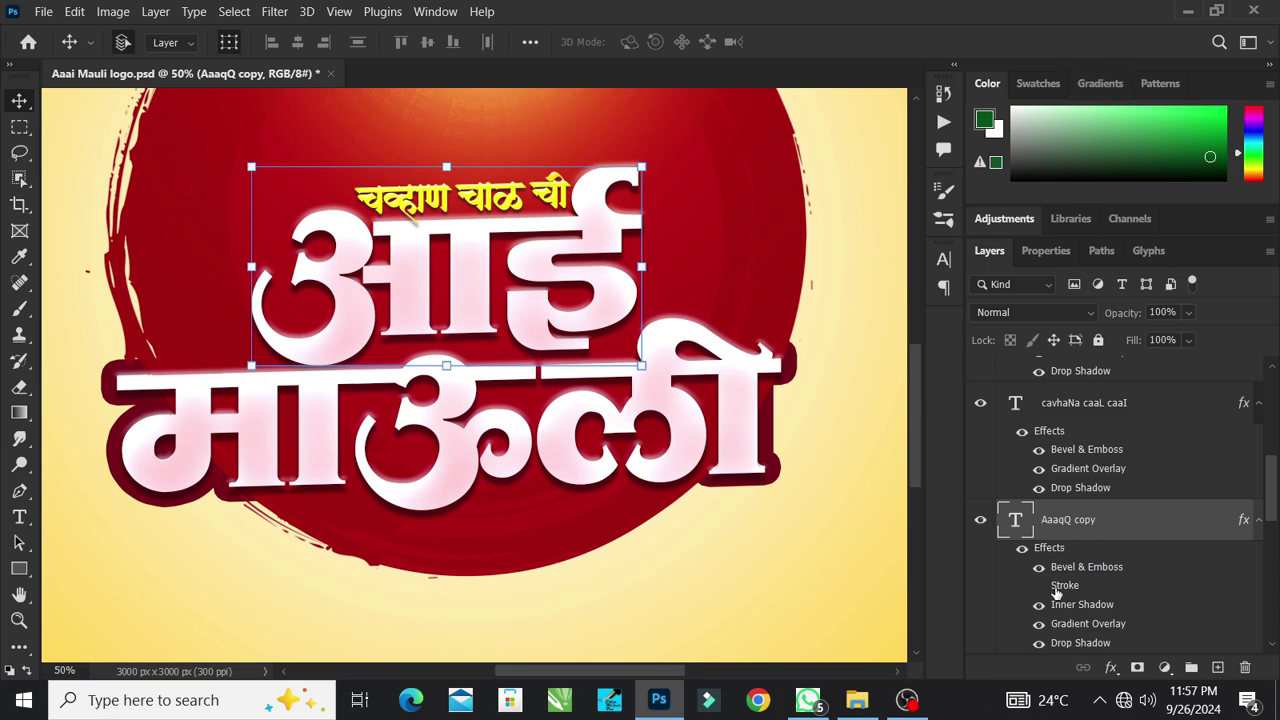
pyautogui.scroll(-1, 1052, 592)
pyautogui.scroll(3, 500, 315)
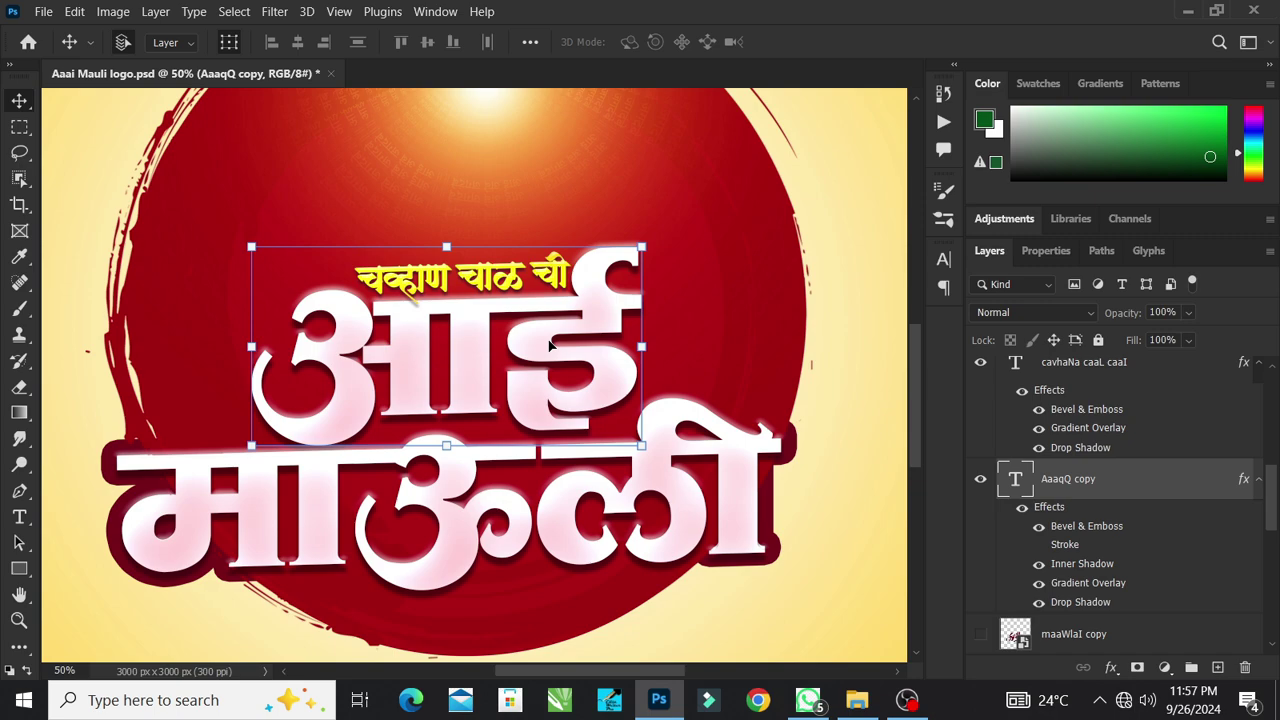
# Turn on the maaWlaI copy layer behind the lettering and select it.
pyautogui.scroll(-1, 1026, 558)
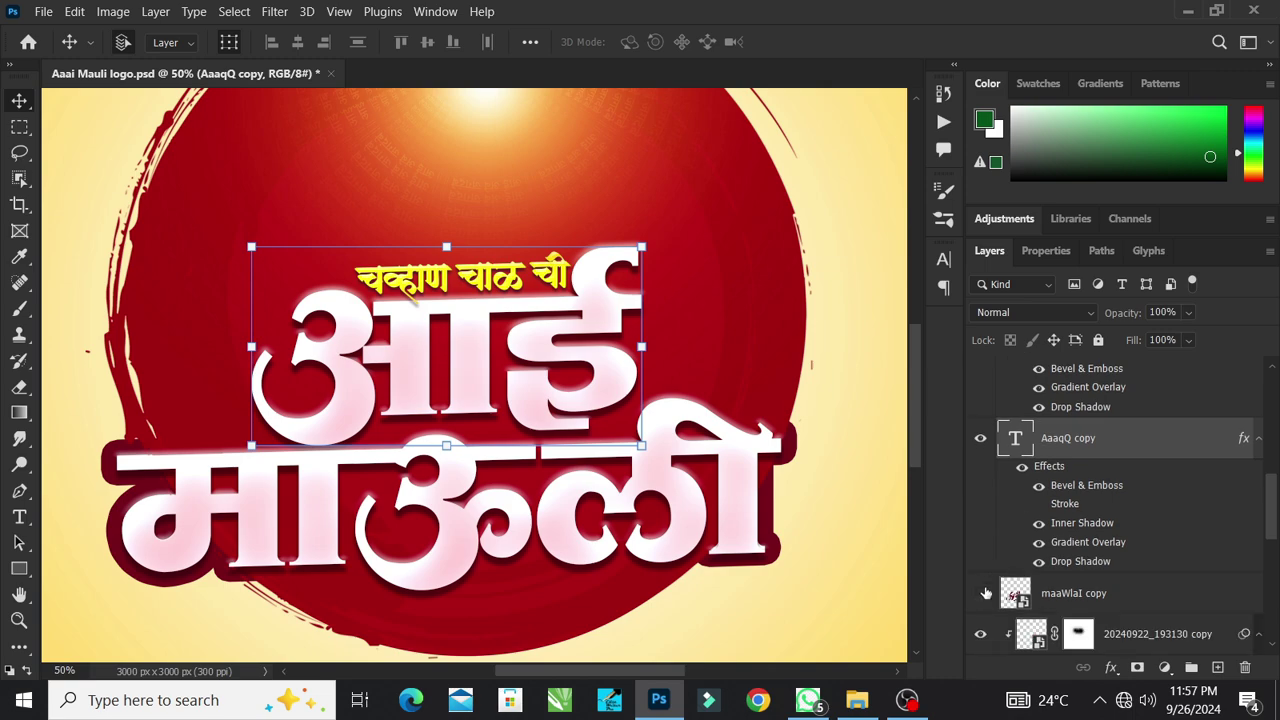
pyautogui.click(980, 598)
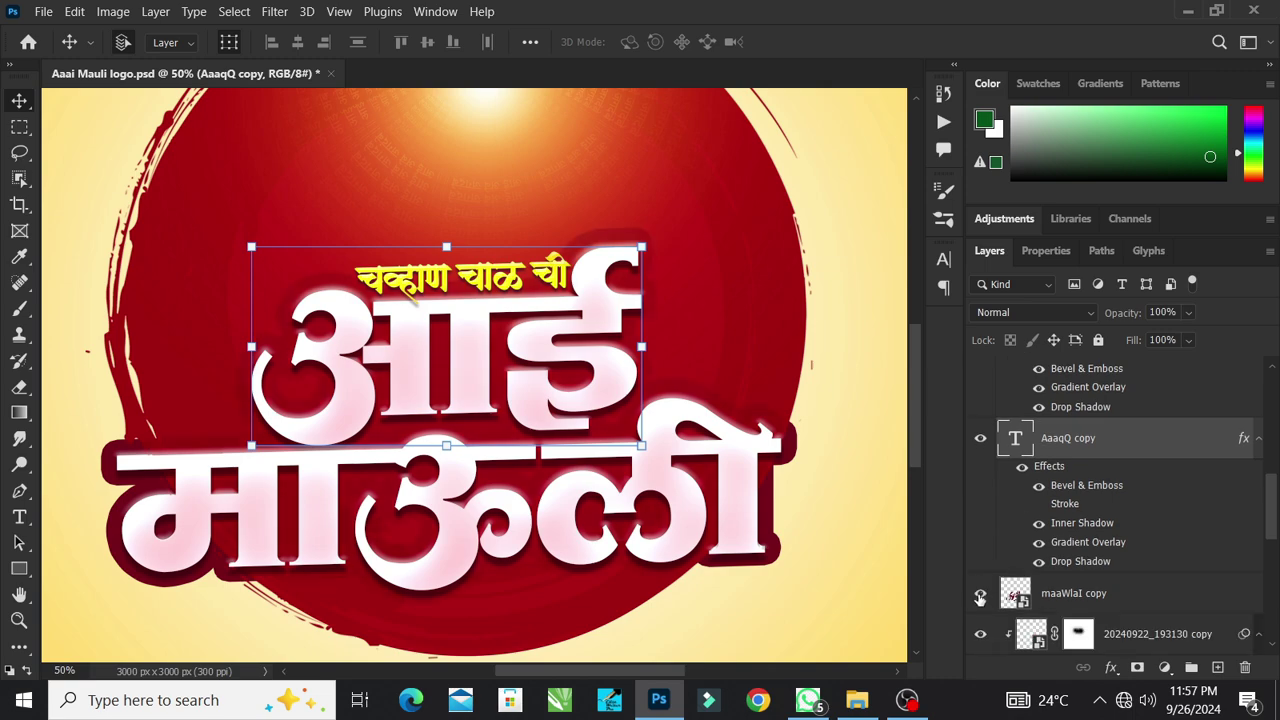
pyautogui.click(1104, 600)
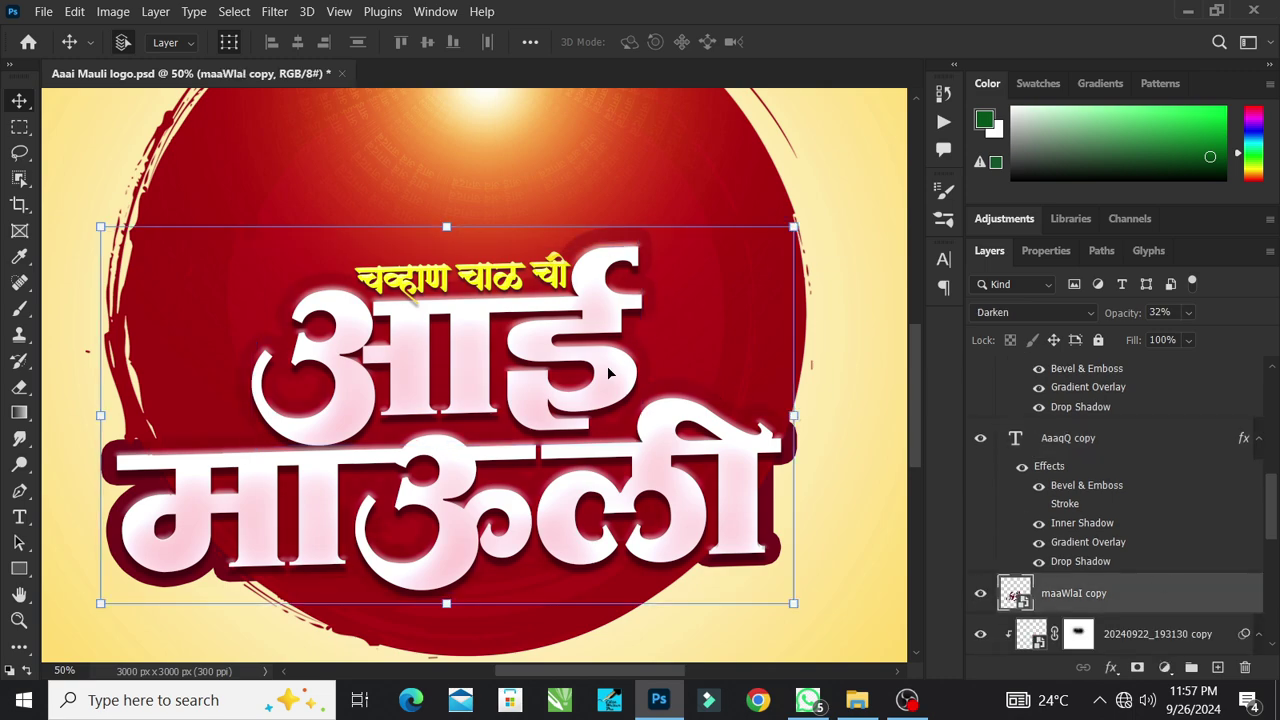
# Examine the dark outline behind the lettering, and view the whole logo with no layer selected.
pyautogui.hotkey('shift', 'Down')
pyautogui.hotkey('shift', 'Down')
pyautogui.hotkey('shift', 'Down')
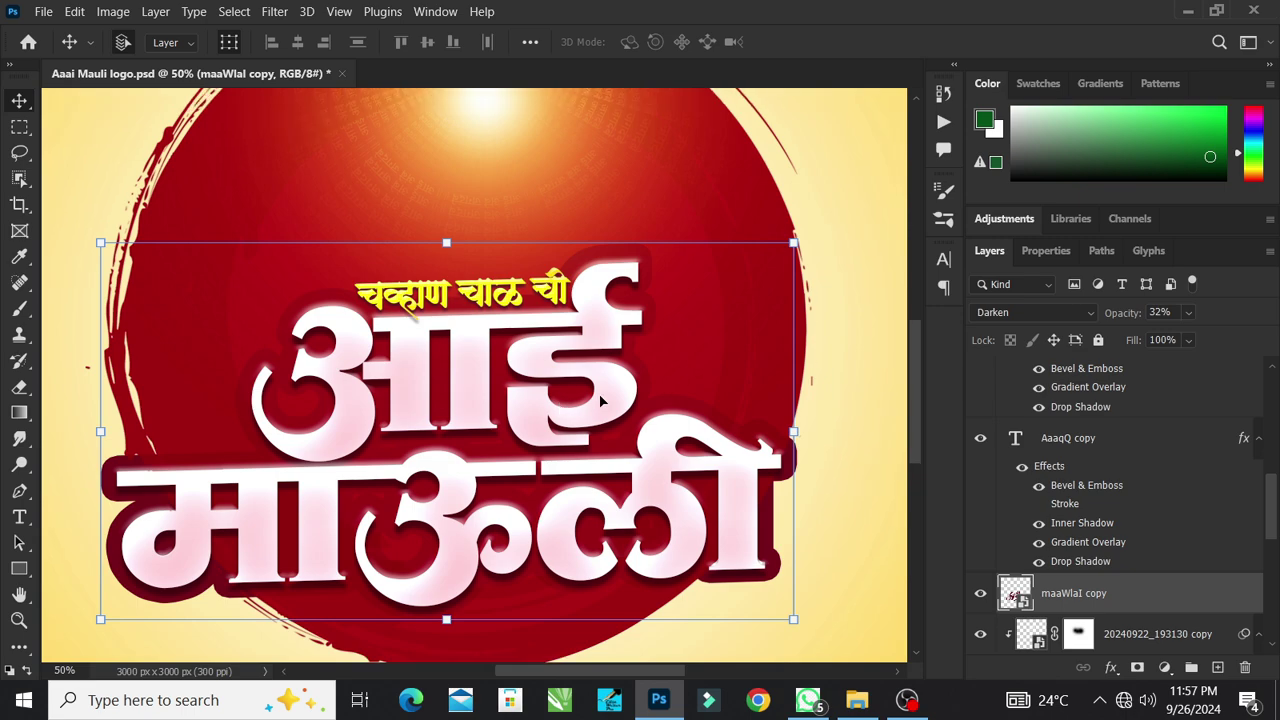
pyautogui.hotkey('shift', 'Up')
pyautogui.hotkey('shift', 'Up')
pyautogui.hotkey('shift', 'Up')
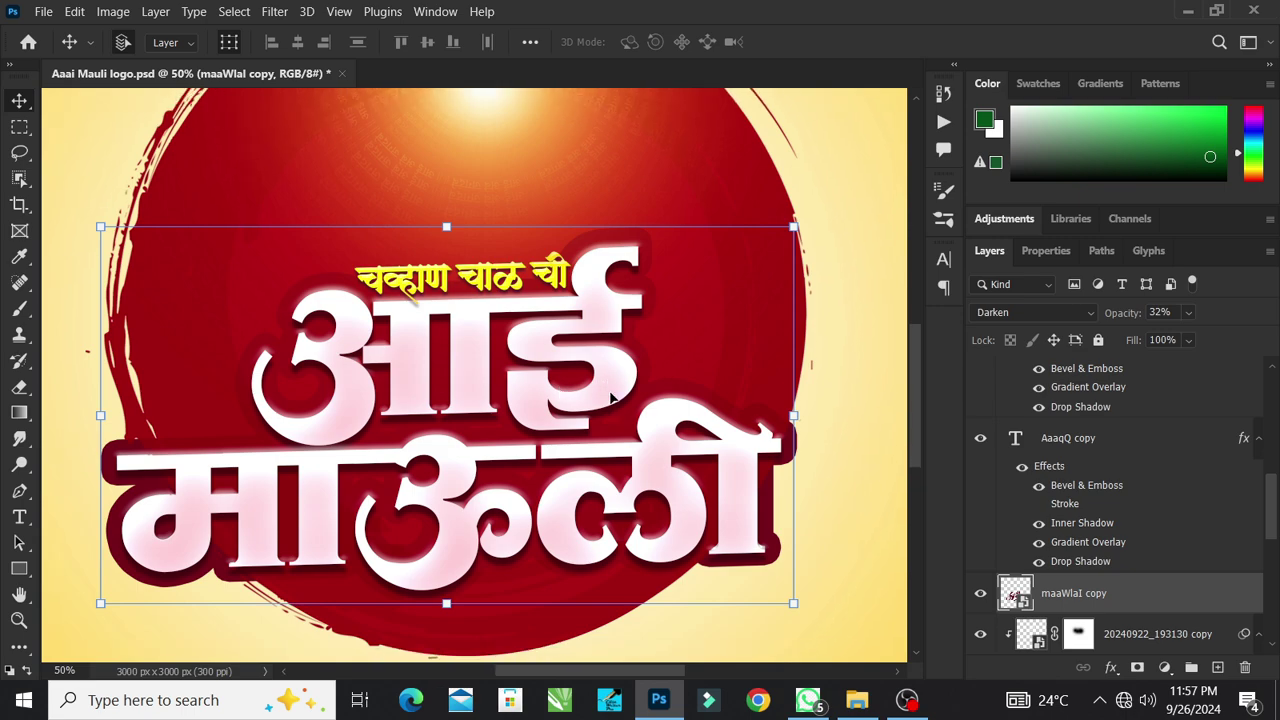
pyautogui.hotkey('ctrl', '0')
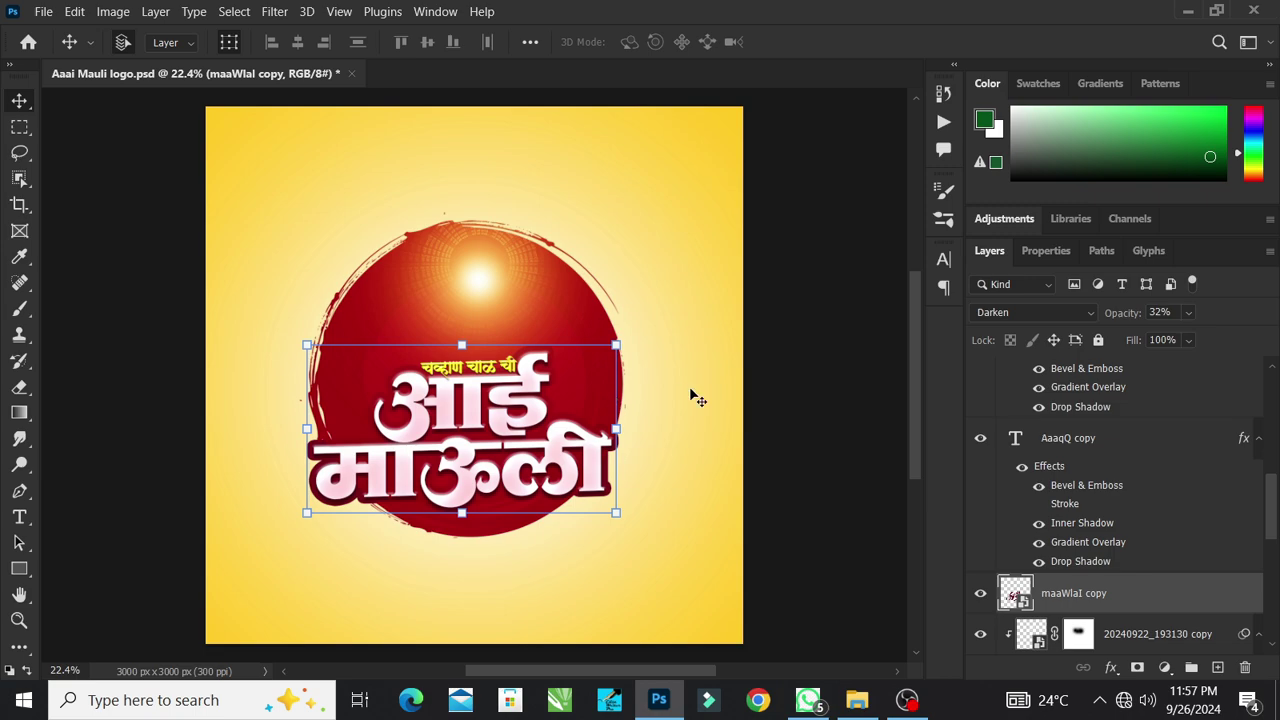
pyautogui.click(733, 388)
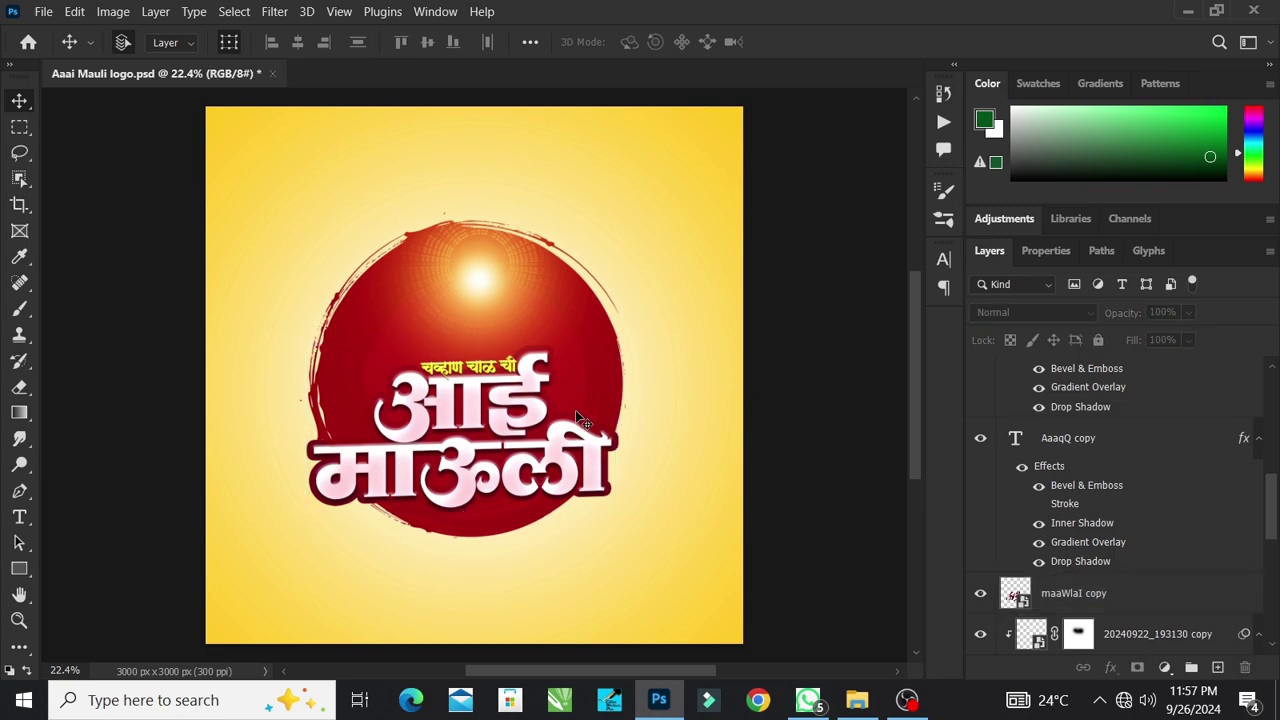
# Review the AaaqQ copy layer's Bevel & Emboss, Inner Shadow, Gradient Overlay and Drop Shadow settings in its layer style.
pyautogui.click(528, 414)
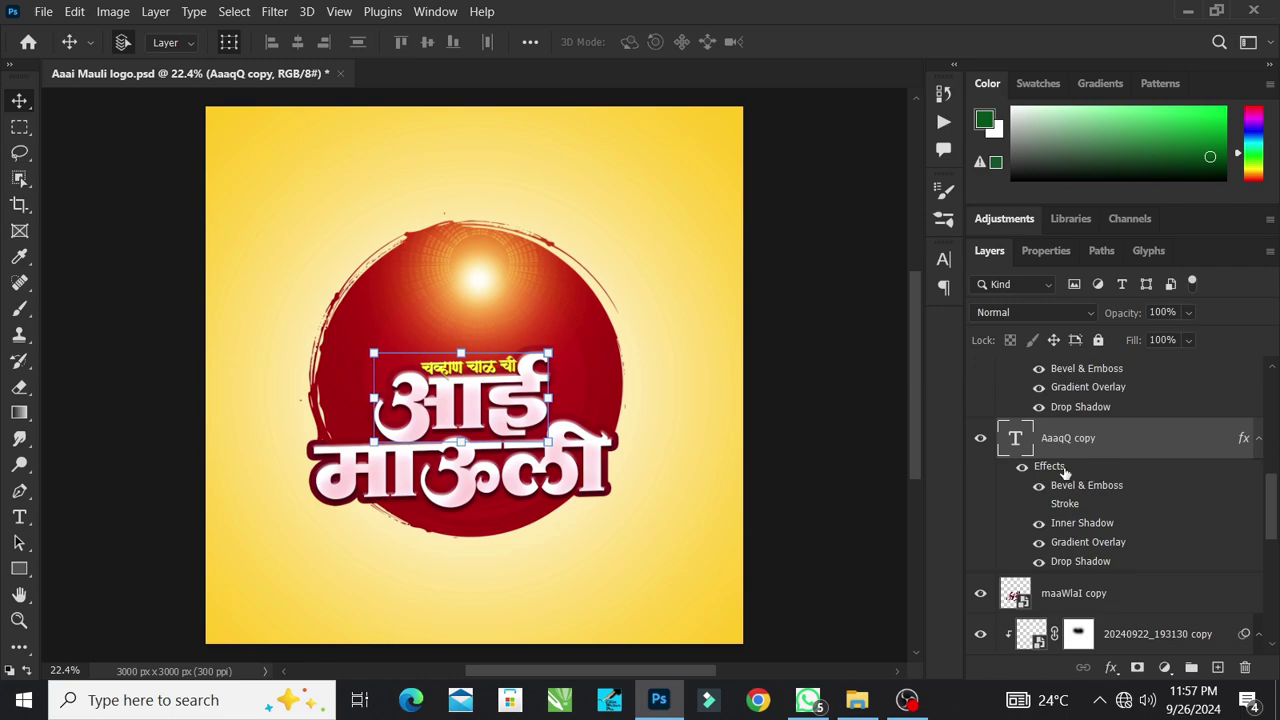
pyautogui.doubleClick(1131, 465)
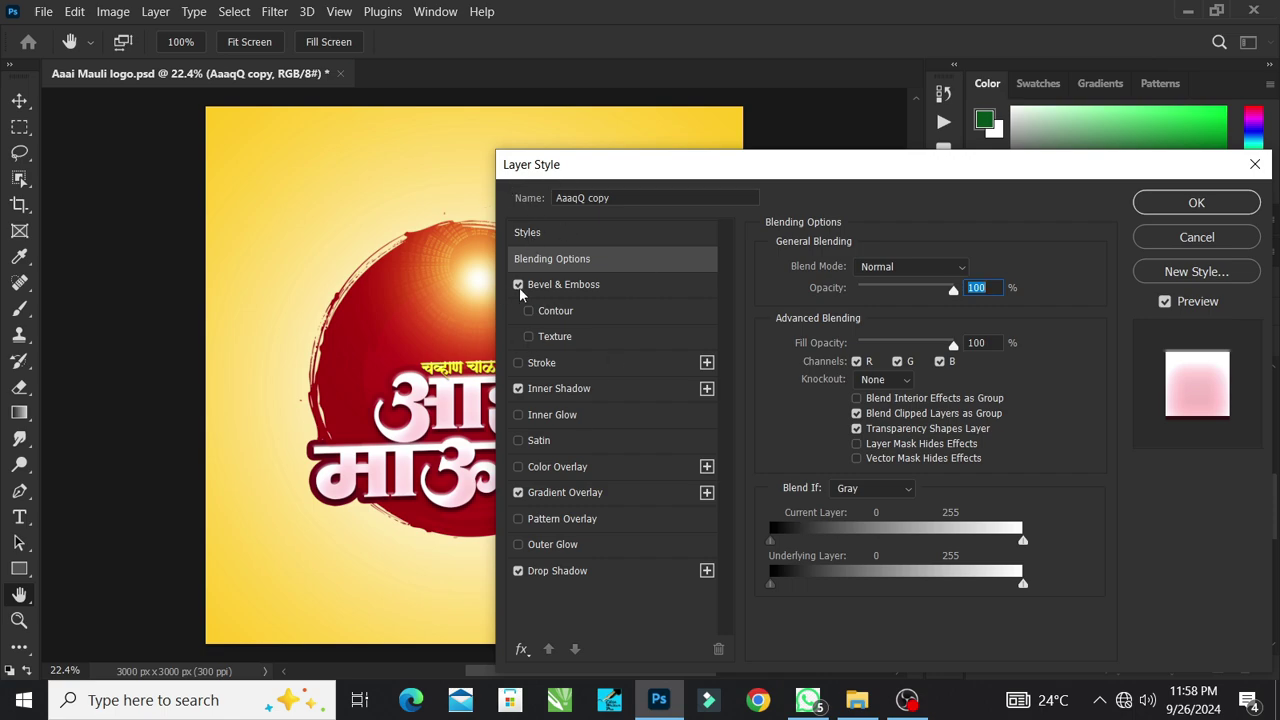
pyautogui.click(633, 286)
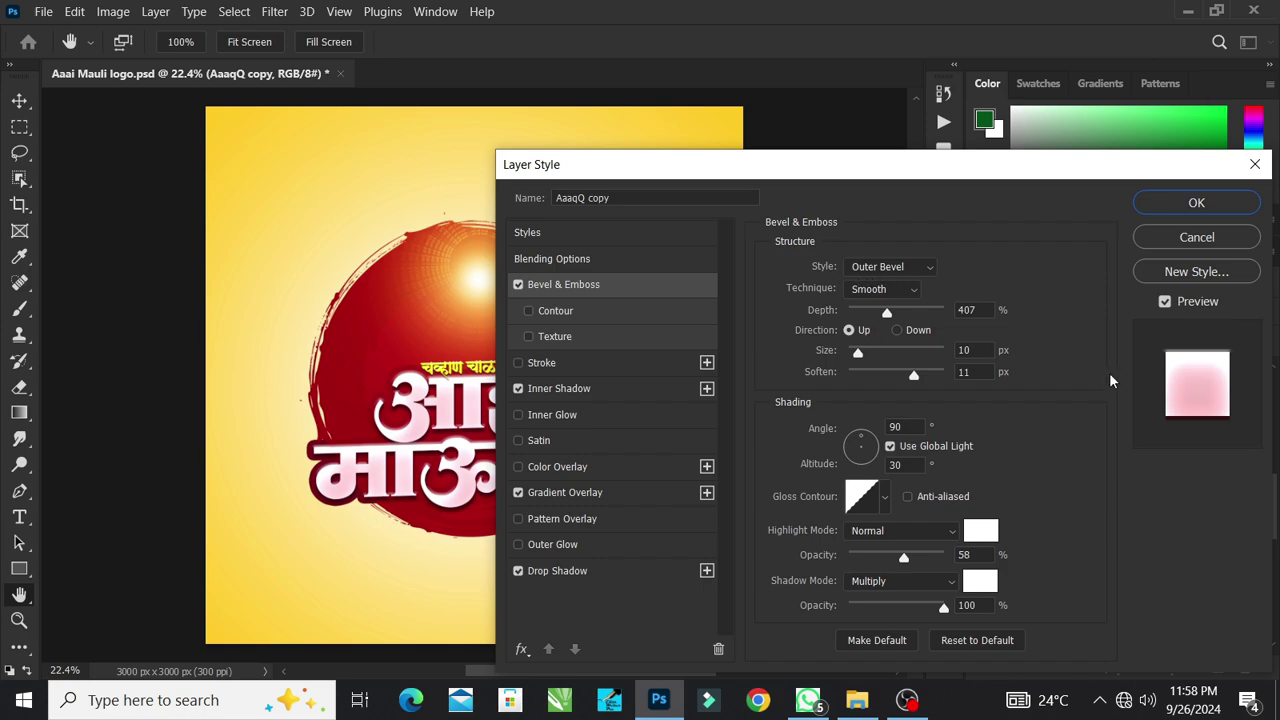
pyautogui.click(632, 392)
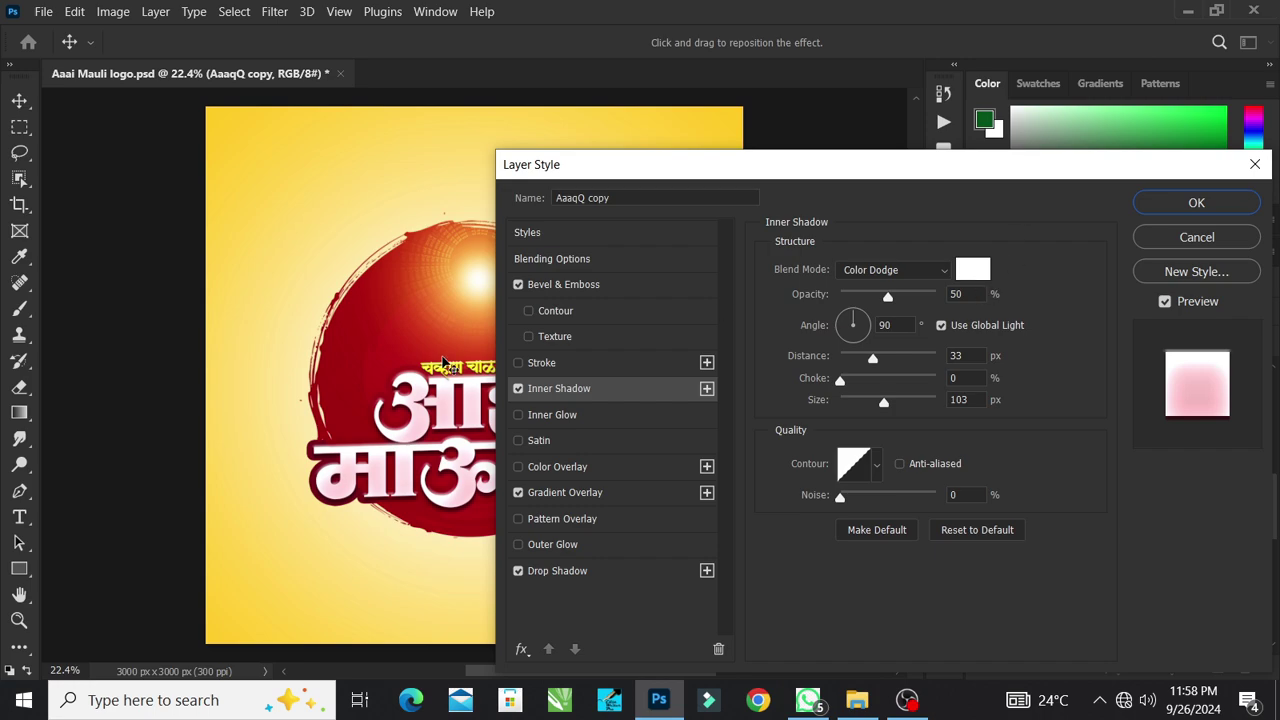
pyautogui.click(618, 495)
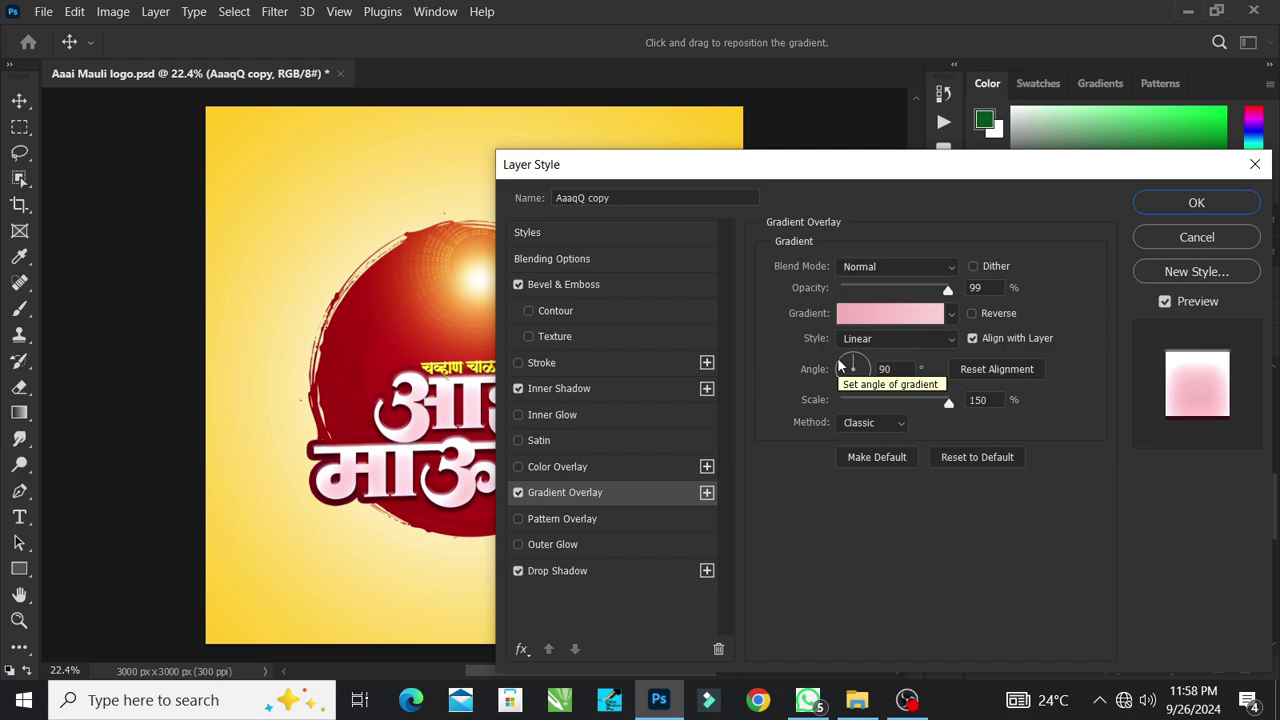
pyautogui.click(550, 570)
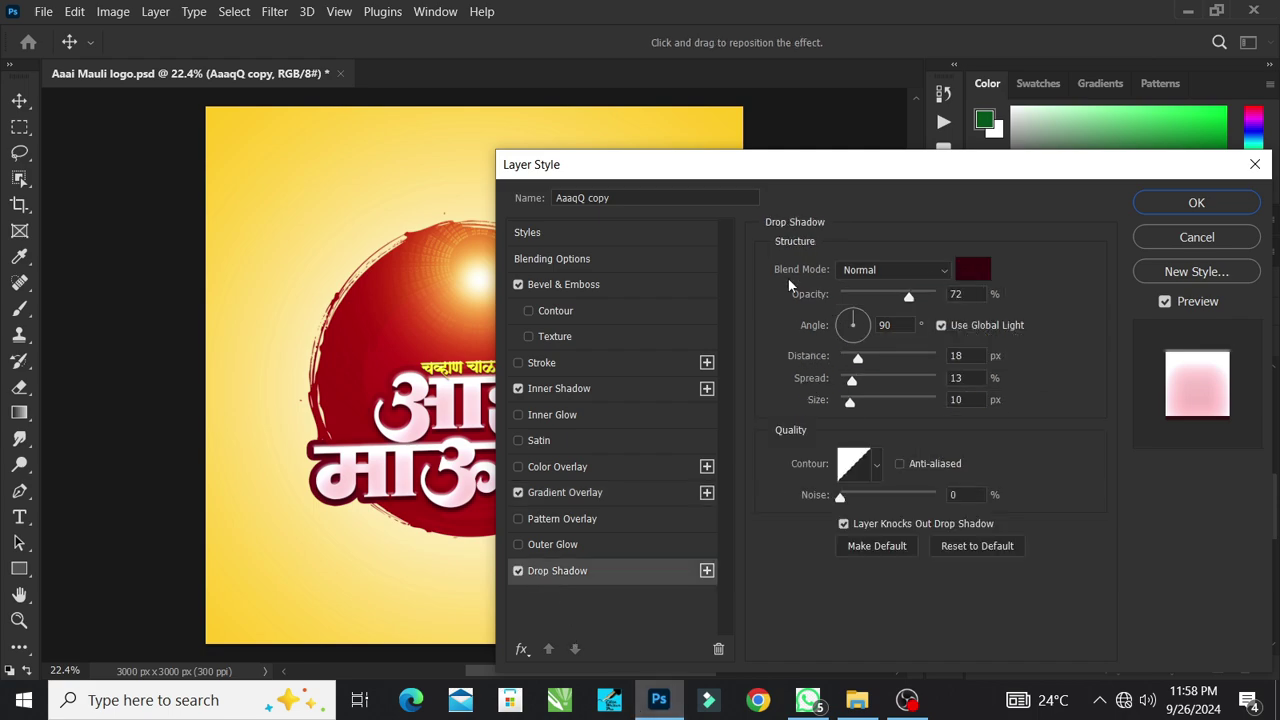
pyautogui.click(1184, 206)
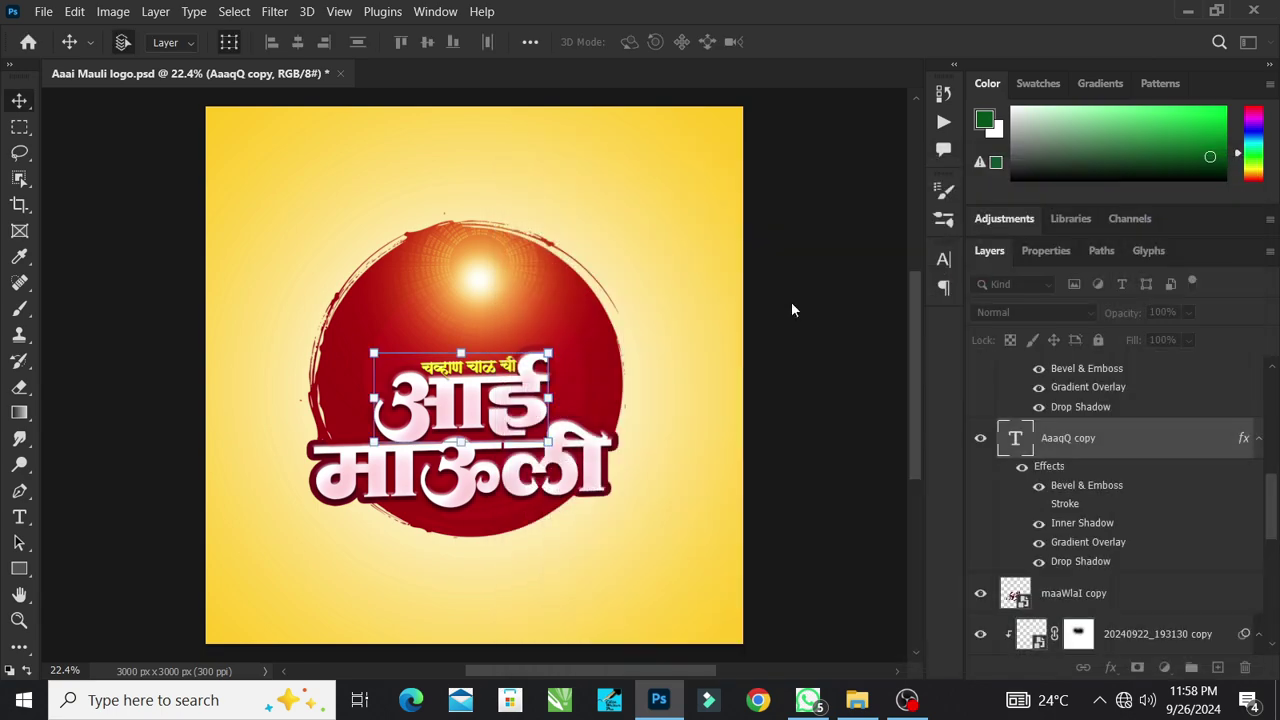
# Turn on the सायन चुनाभट्टी, मुंबई text layer below the main lettering, select it for review, and clear the selection.
pyautogui.scroll(4, 1080, 488)
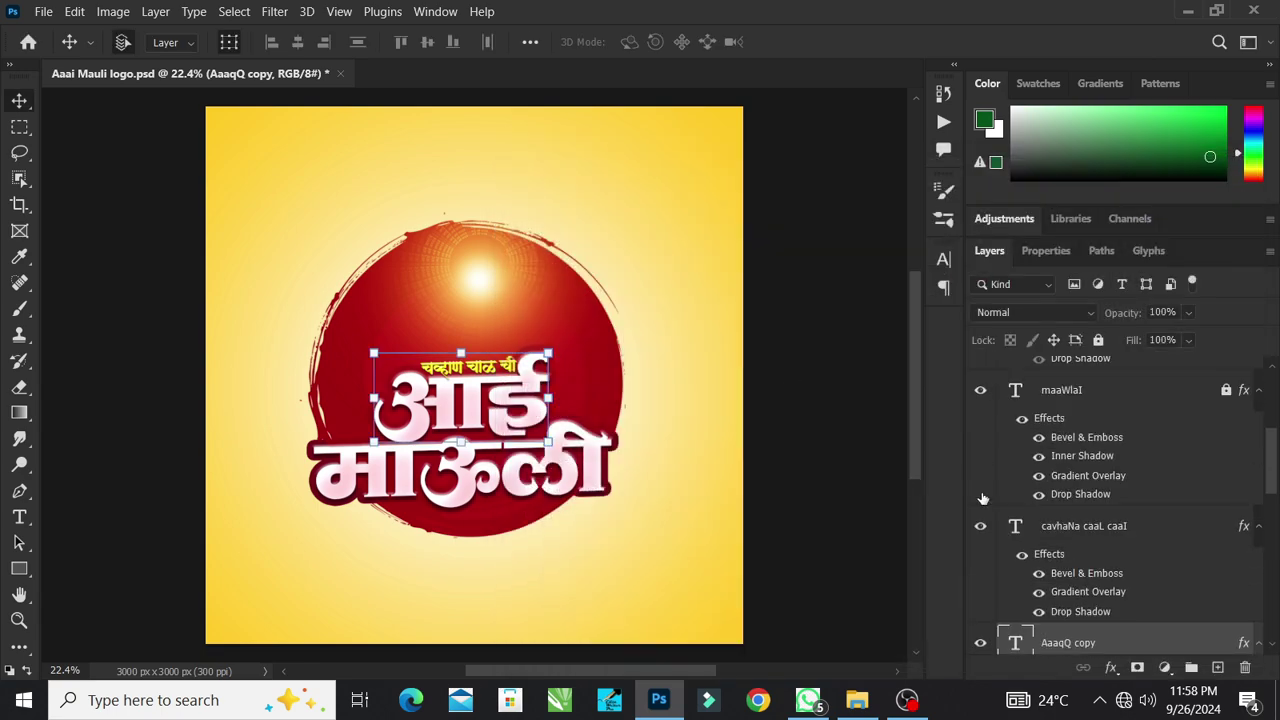
pyautogui.scroll(4, 1020, 556)
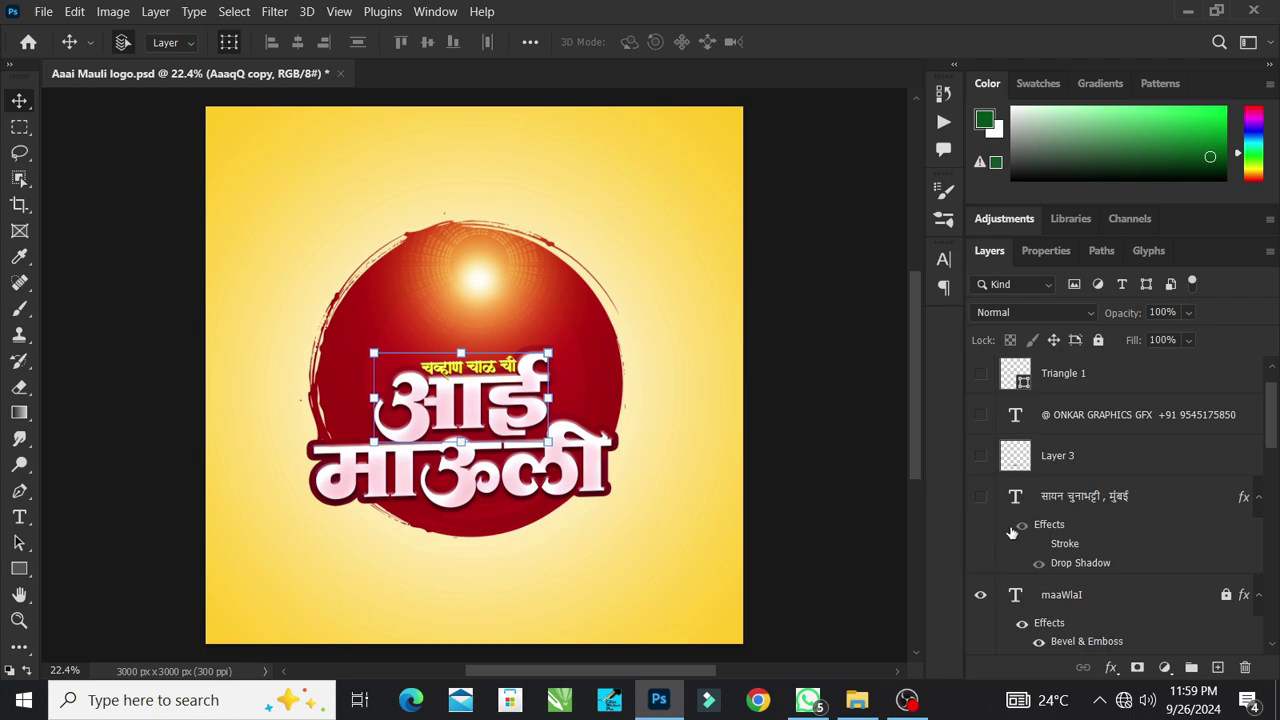
pyautogui.click(980, 497)
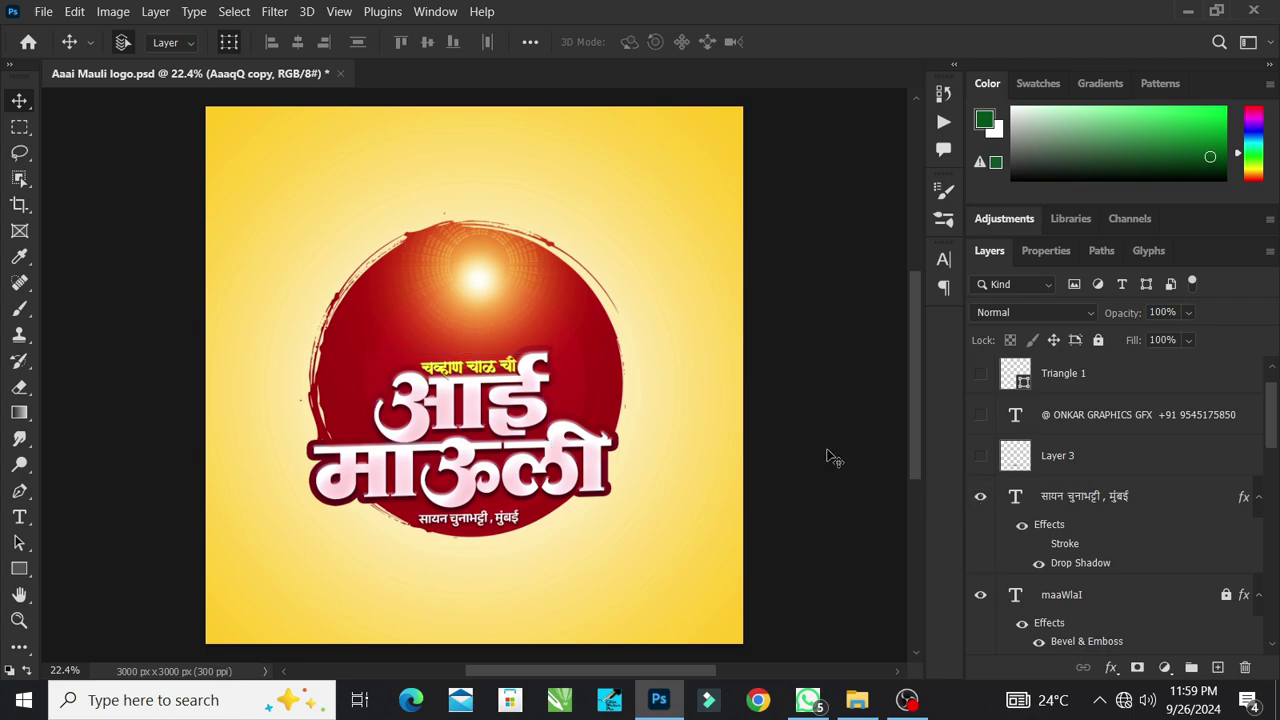
pyautogui.click(484, 370)
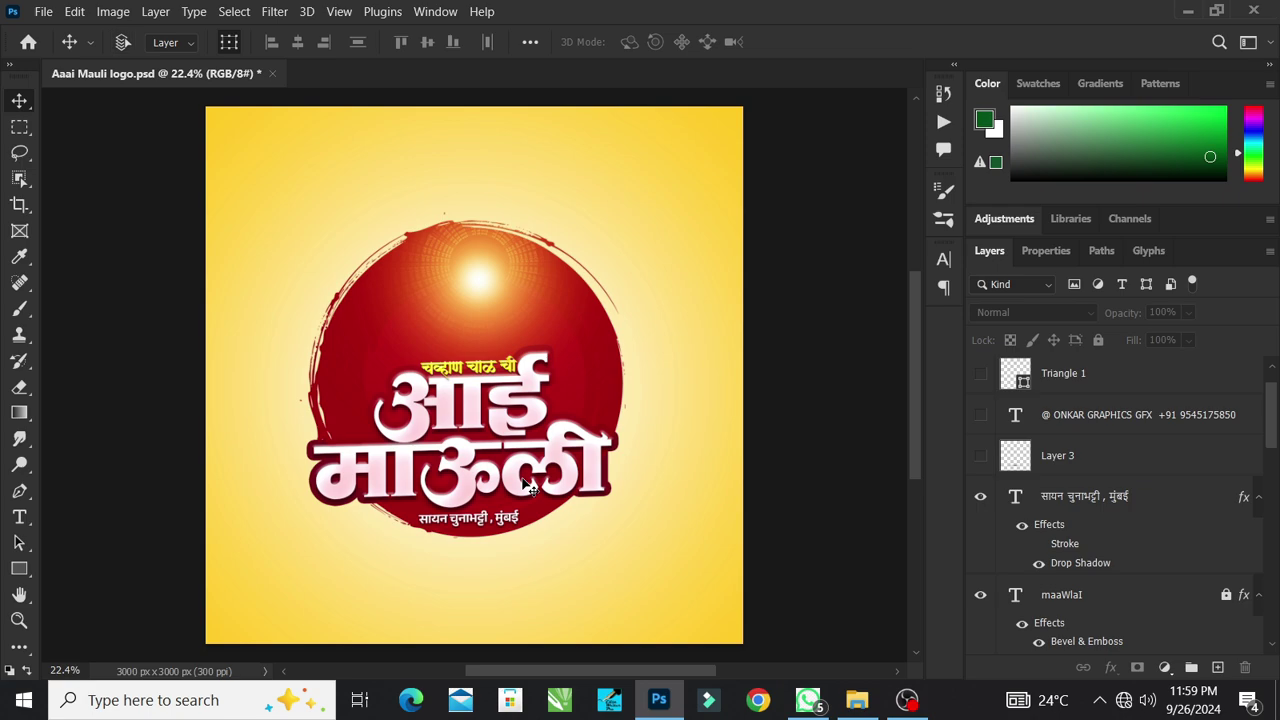
pyautogui.click(472, 522)
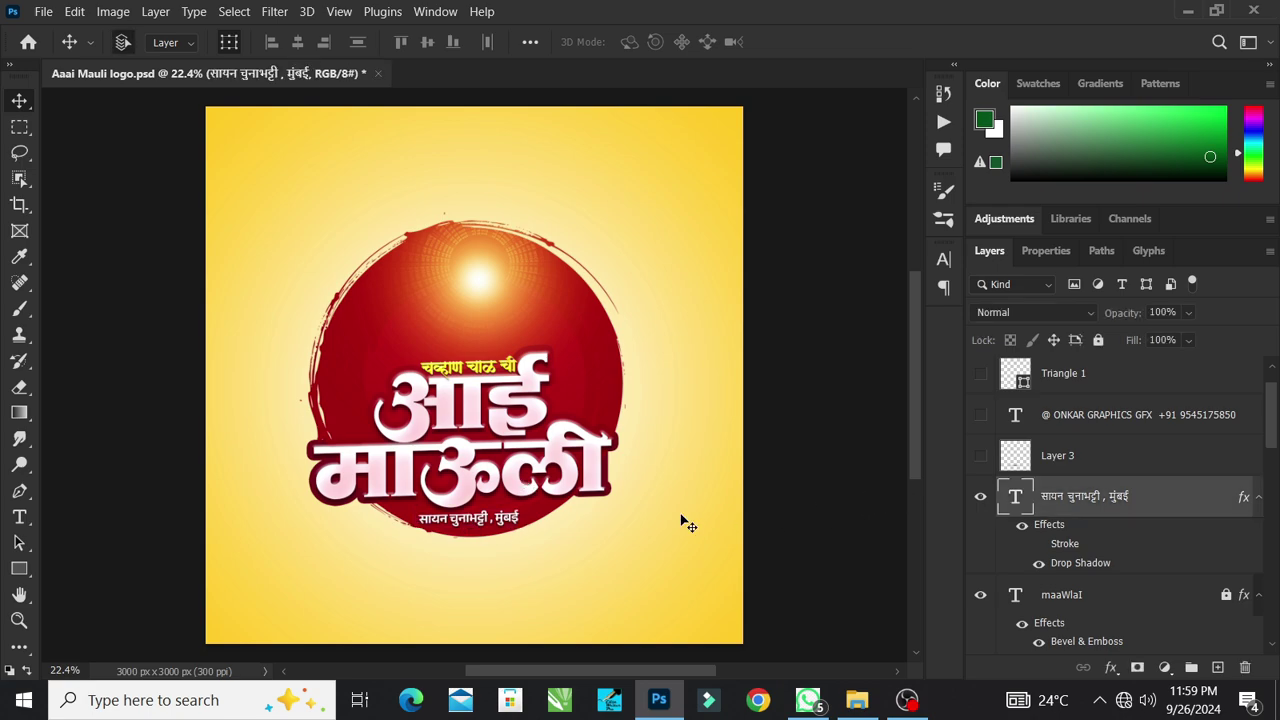
pyautogui.click(514, 532)
pyautogui.click(450, 521)
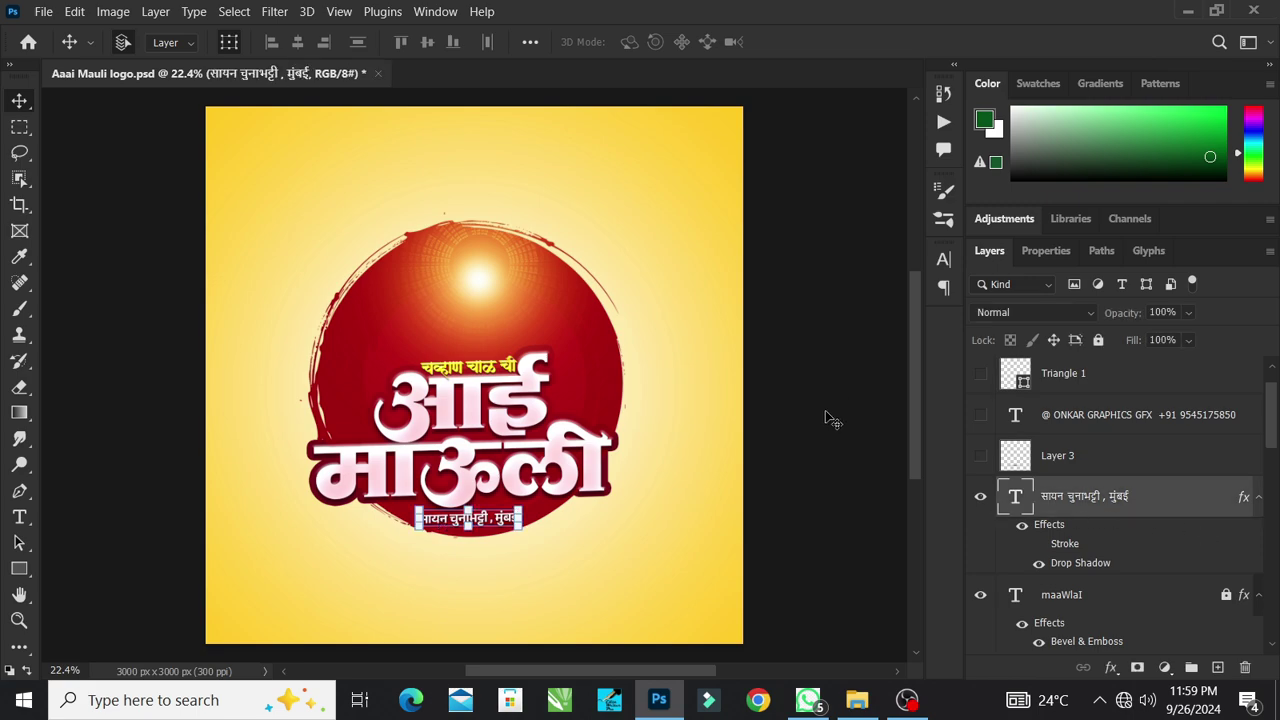
pyautogui.click(828, 460)
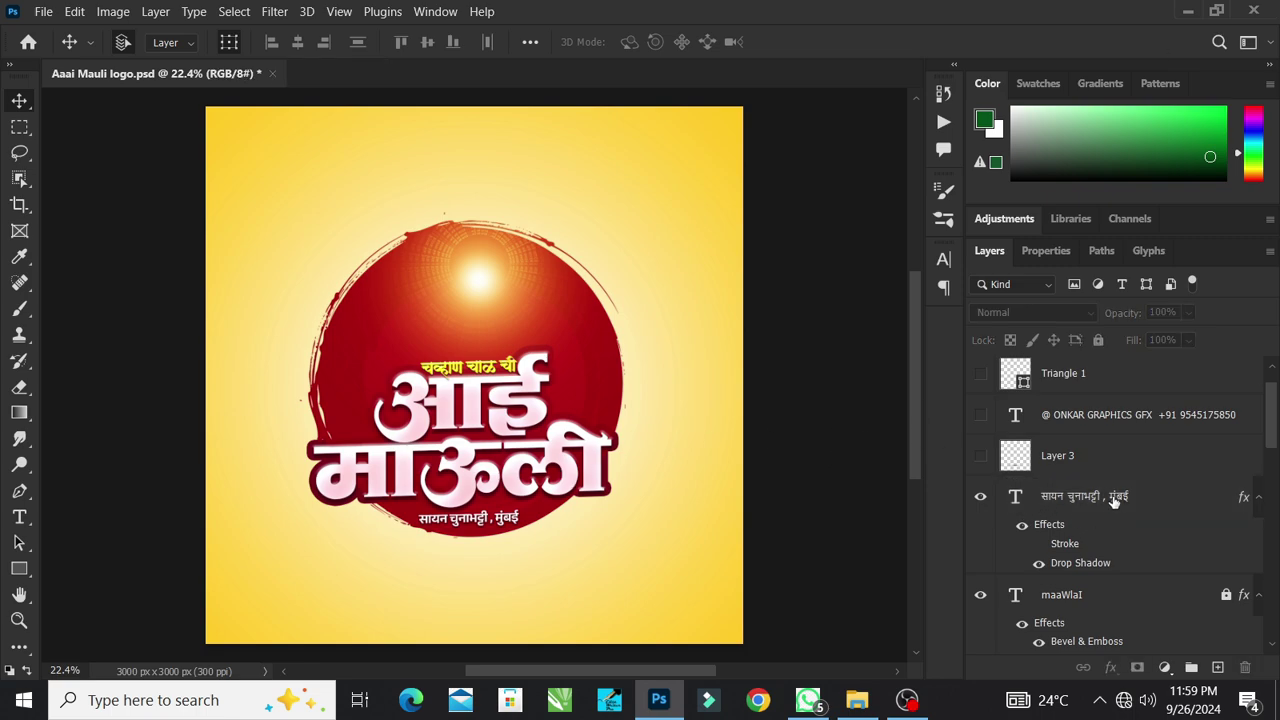
# Turn on the Layer 3 shadow under the circle and the Layer 4 copy goddess image, and select the image up close.
pyautogui.click(980, 456)
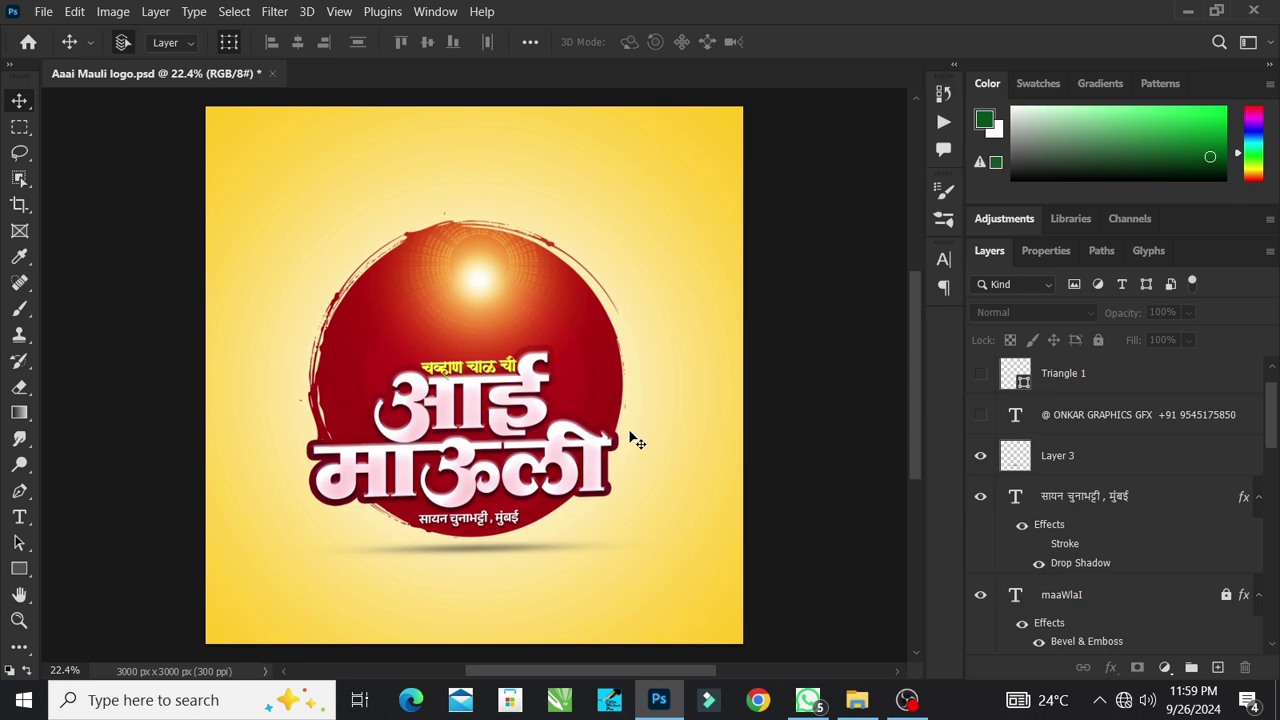
pyautogui.scroll(1, 1016, 500)
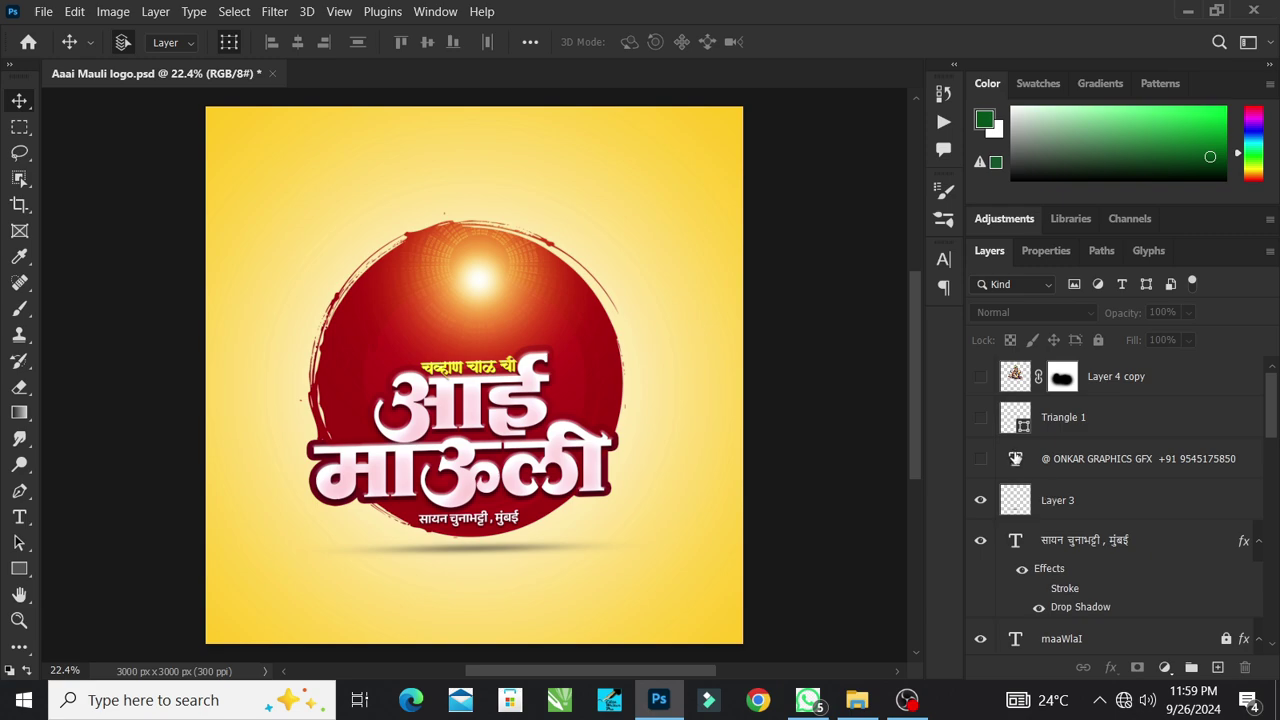
pyautogui.click(980, 376)
pyautogui.hotkey('ctrl', '+')
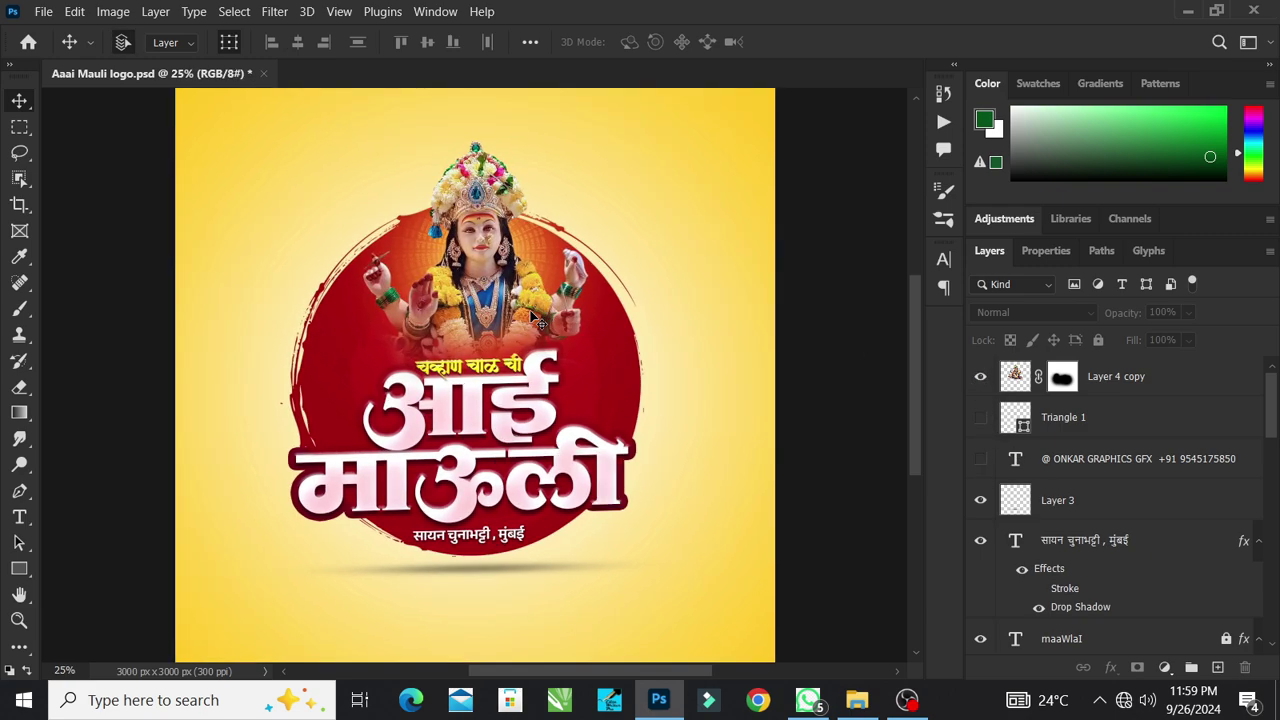
pyautogui.click(520, 300)
pyautogui.hotkey('ctrl', '+')
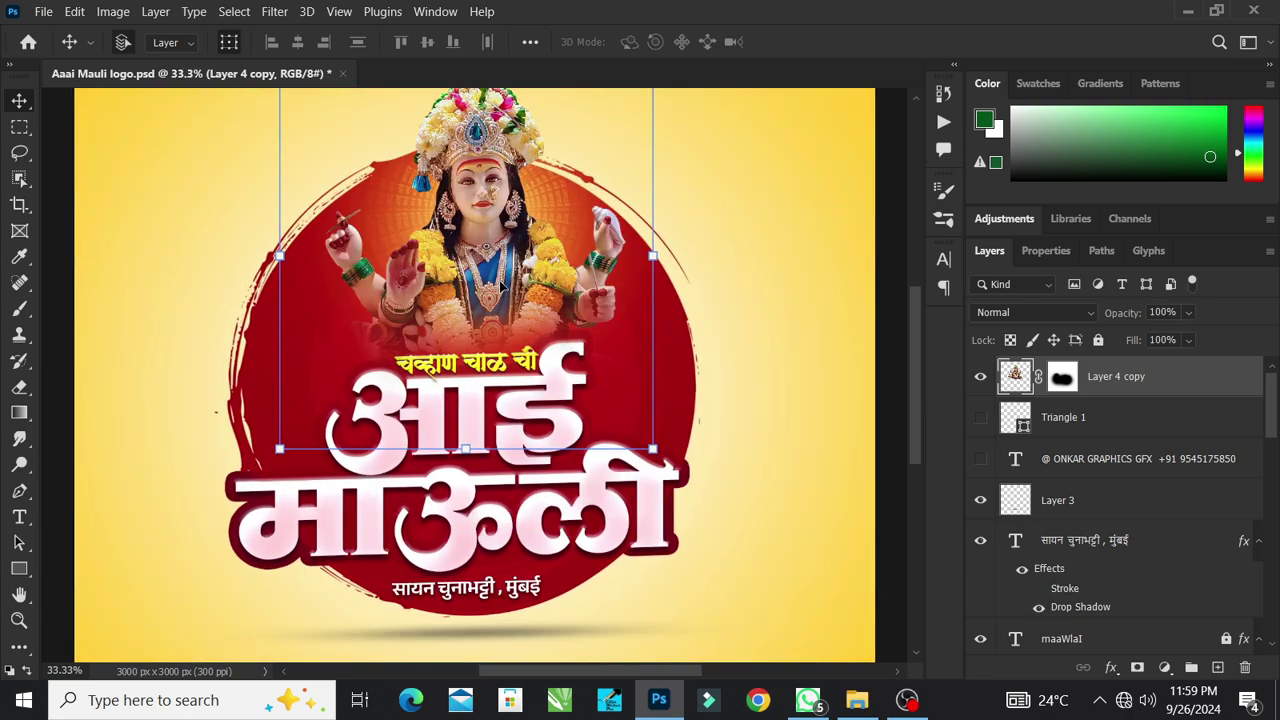
pyautogui.scroll(2, 480, 286)
# Try shifting the goddess image slightly to the right and up, and undo the move.
pyautogui.moveTo(480, 286)
pyautogui.mouseDown()
pyautogui.moveTo(470, 248)
pyautogui.moveTo(442, 269)
pyautogui.moveTo(486, 281)
pyautogui.mouseUp()
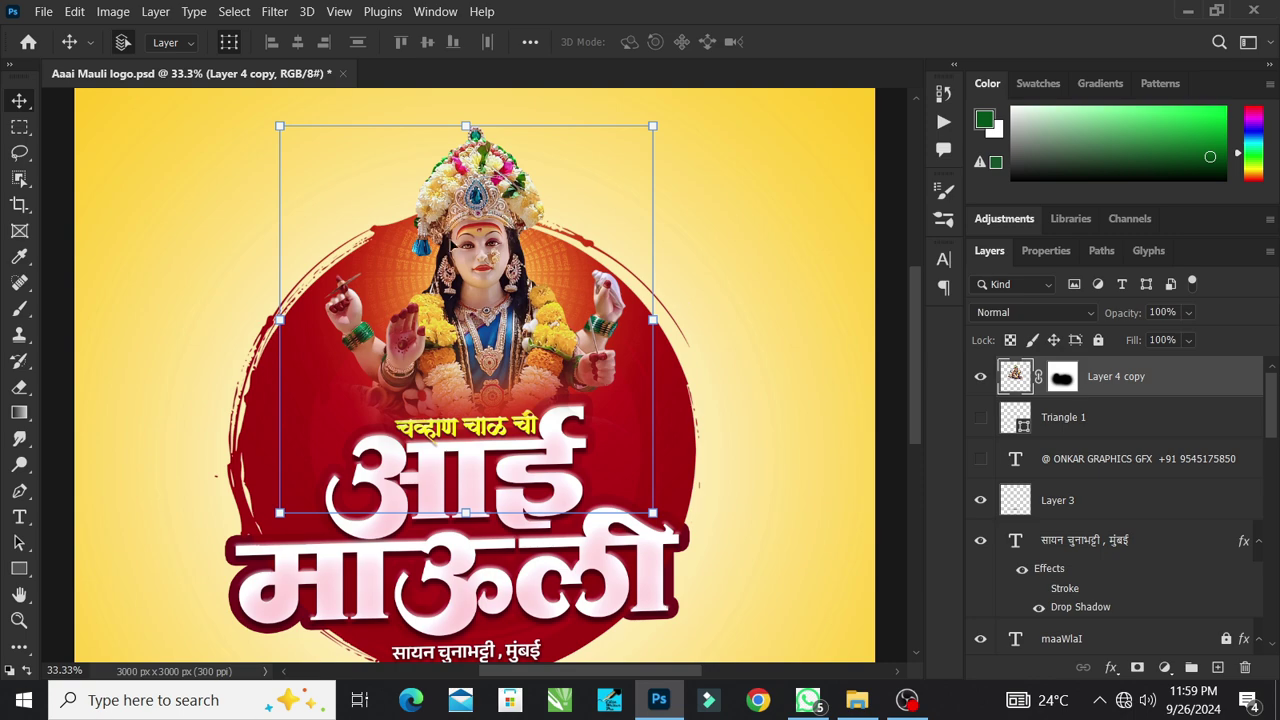
pyautogui.moveTo(477, 243); pyautogui.dragTo(512, 231)
pyautogui.hotkey('ctrl', 'z')
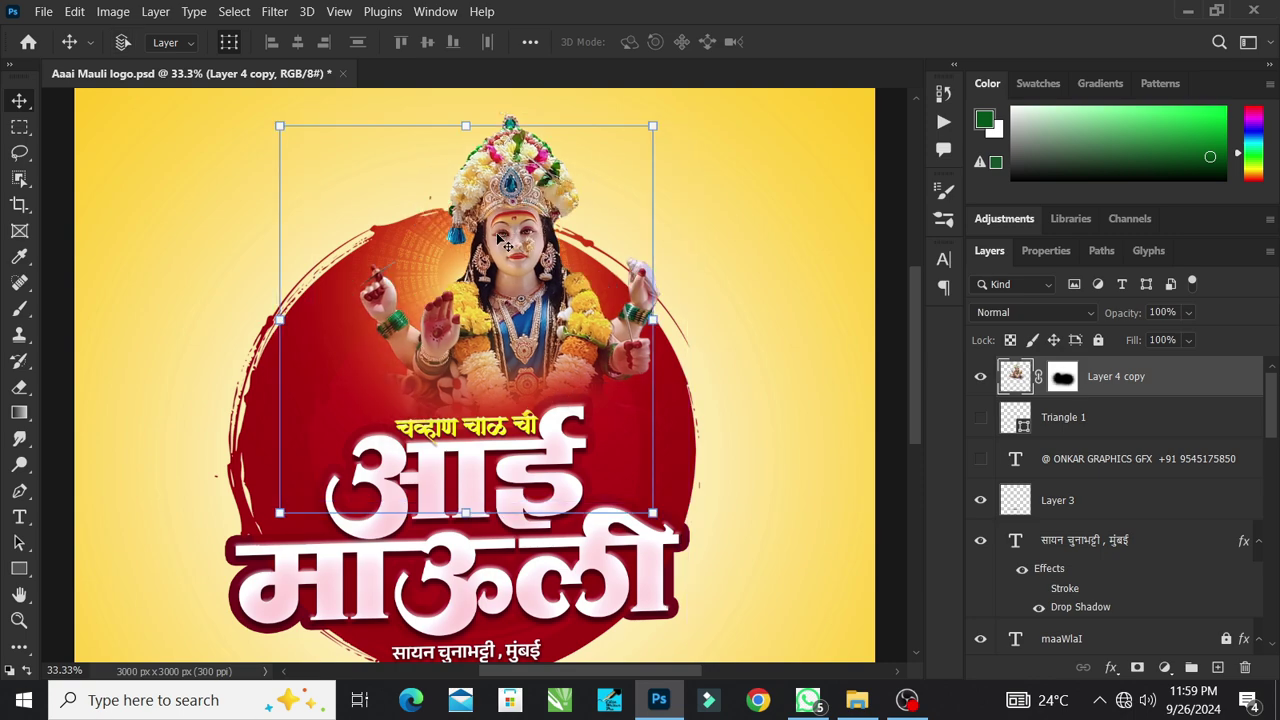
# Hide the Layer 4 copy goddess image, duplicate its layer, and leave no layer selected.
pyautogui.click(980, 376)
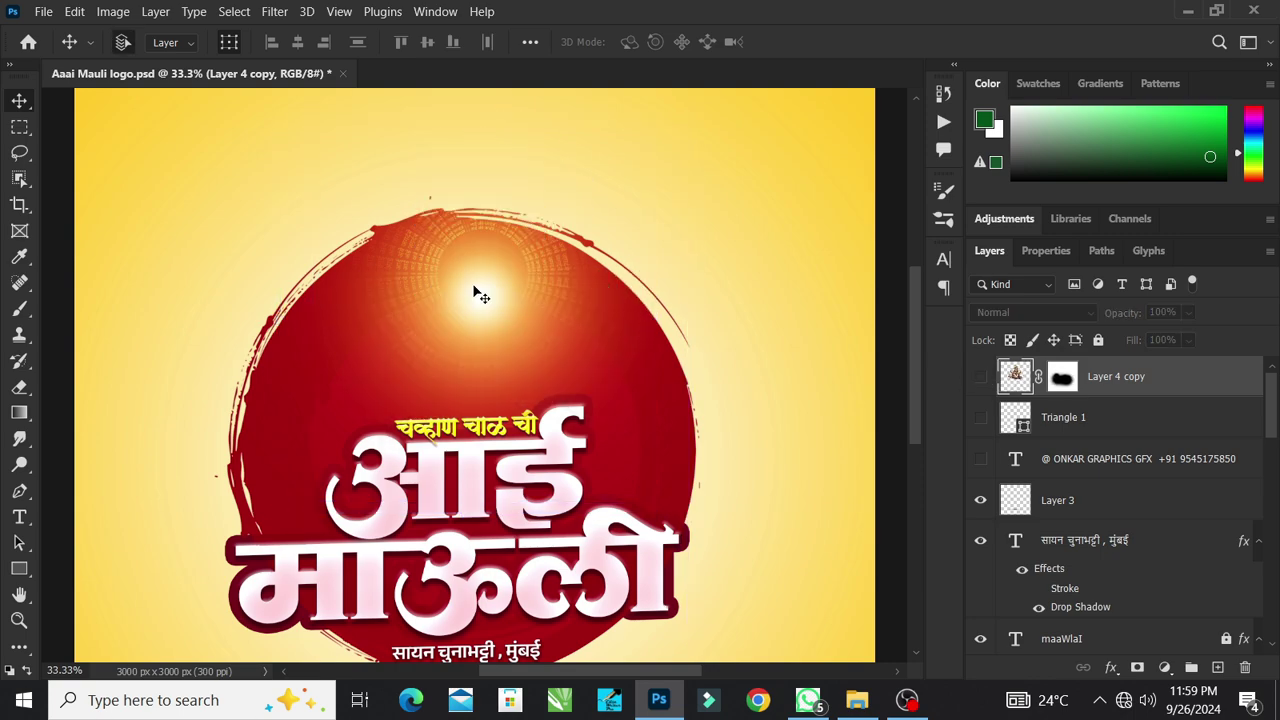
pyautogui.hotkey('ctrl', '-')
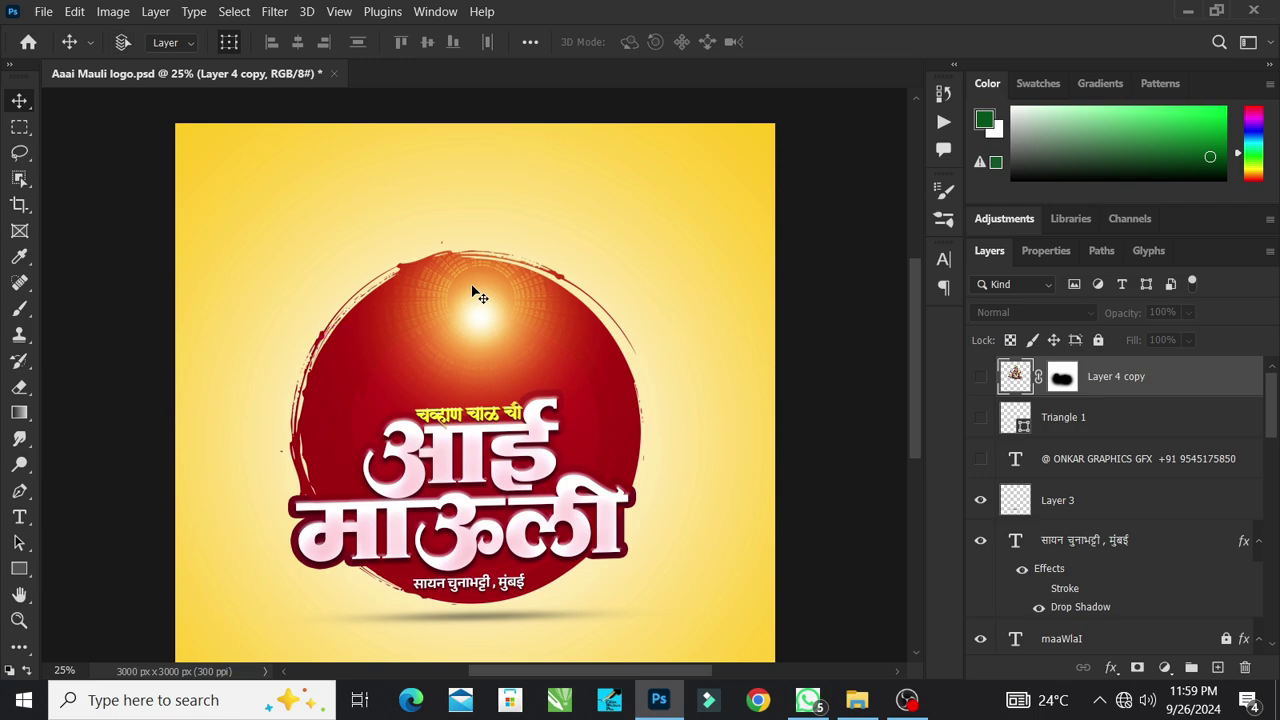
pyautogui.hotkey('ctrl', 'j')
pyautogui.scroll(-1, 475, 290)
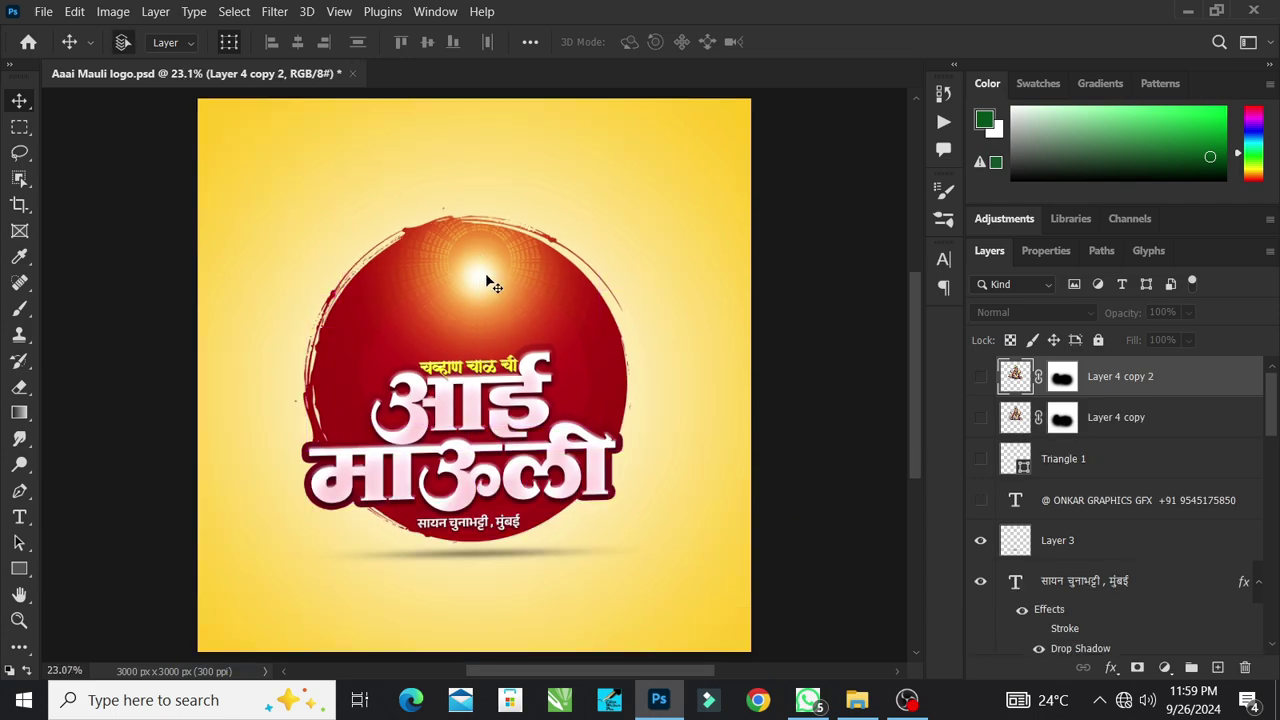
pyautogui.click(652, 285)
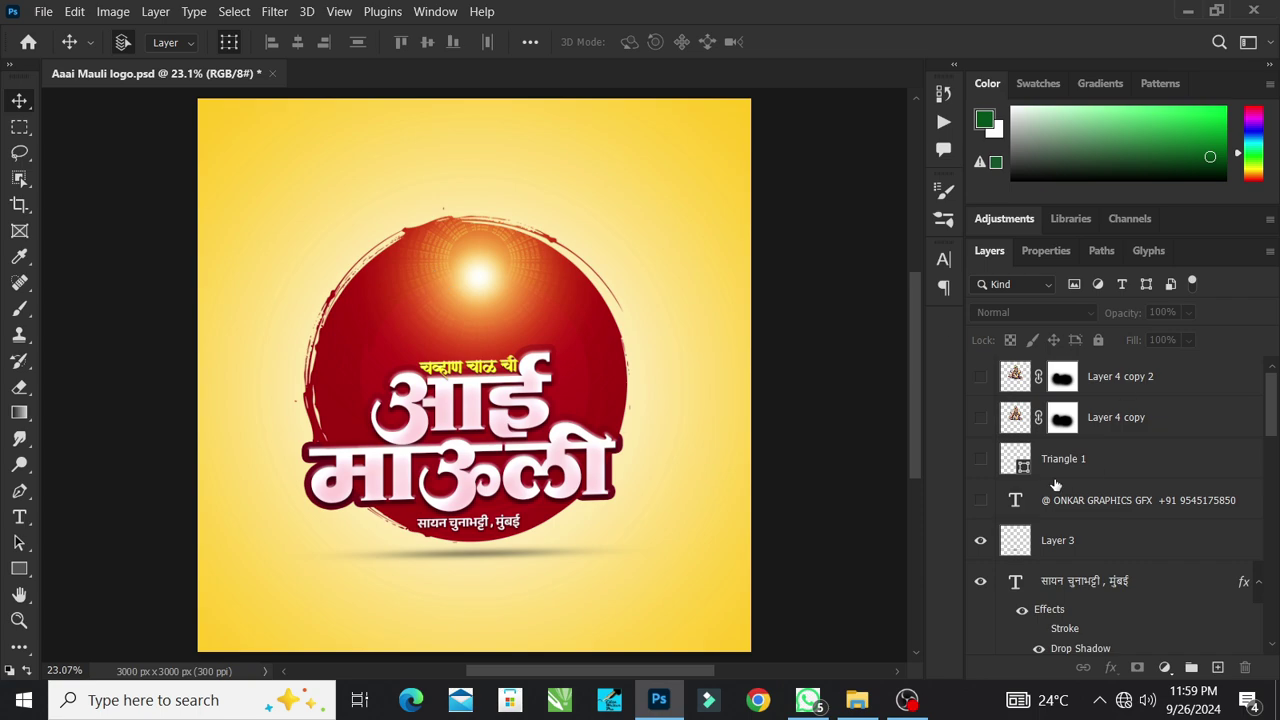
# Turn on the Layer 4 copy goddess image, the Triangle 1 shape and the designer's contact text layer.
pyautogui.click(980, 418)
pyautogui.click(981, 468)
pyautogui.click(980, 500)
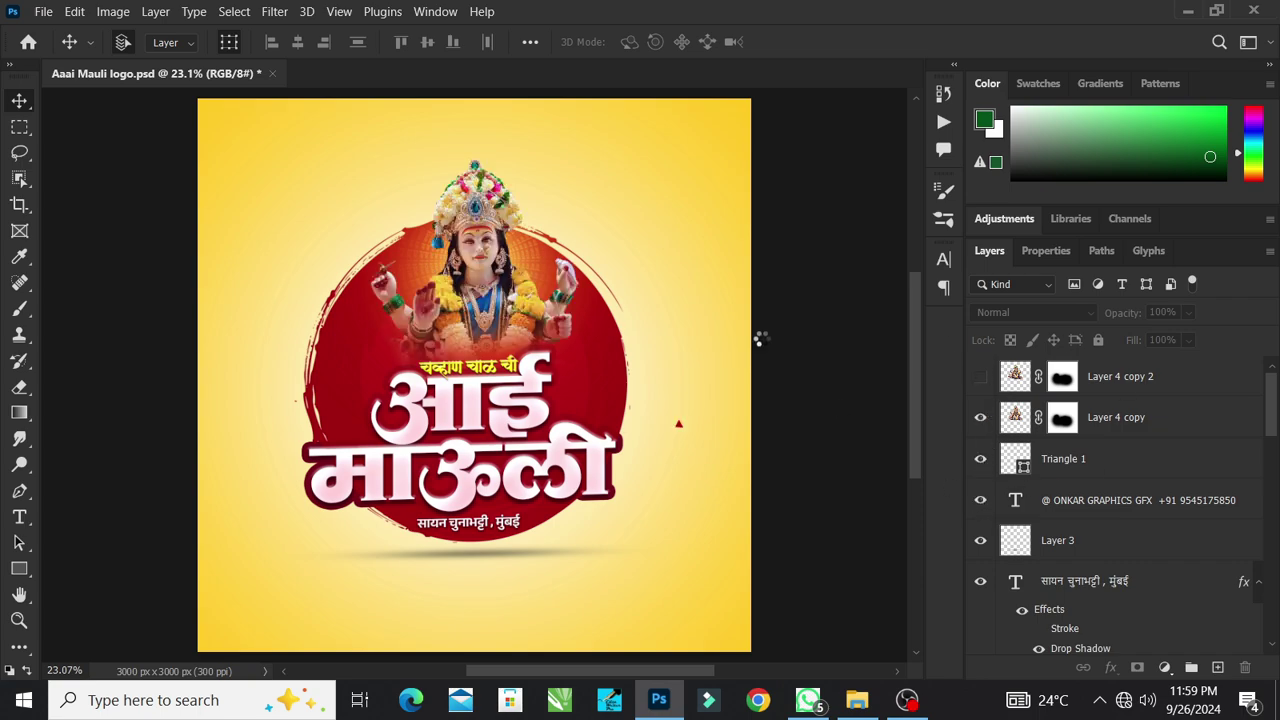